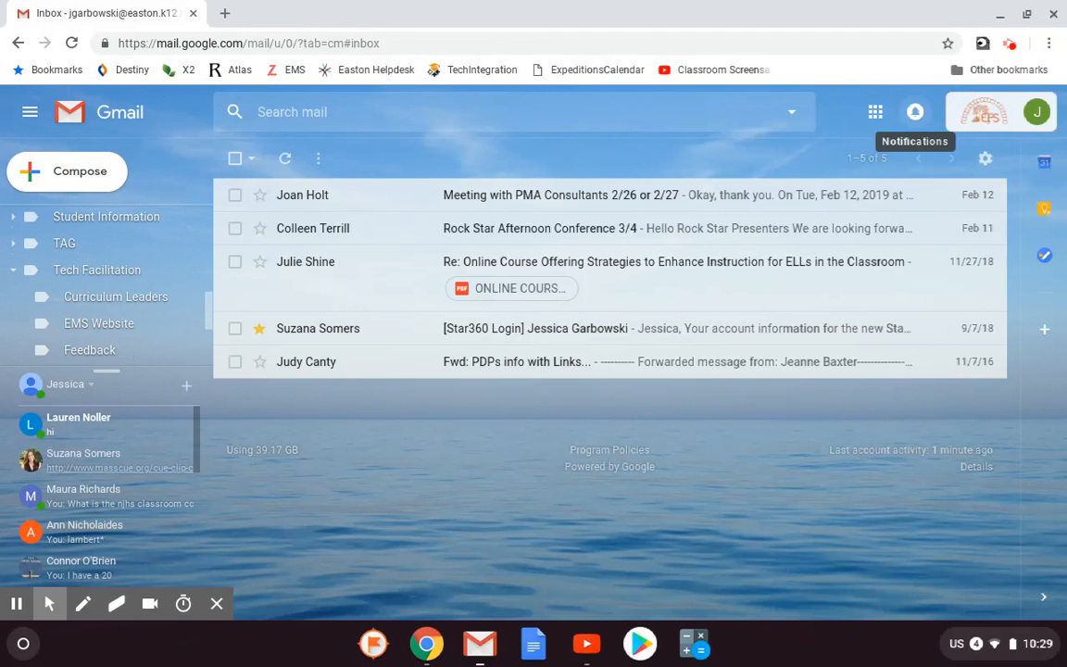
Open the label settings of the mailbox
{"action": "scroll", "coordinate": [162, 245], "scroll_direction": "up", "scroll_amount": 10}
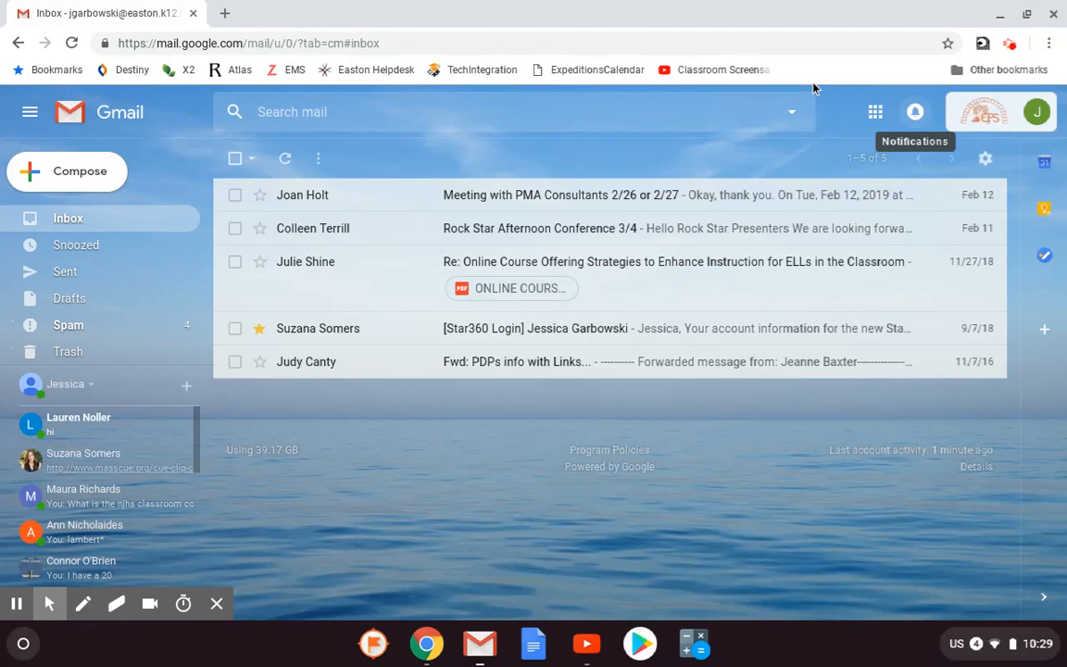
{"action": "left_click", "coordinate": [982, 165]}
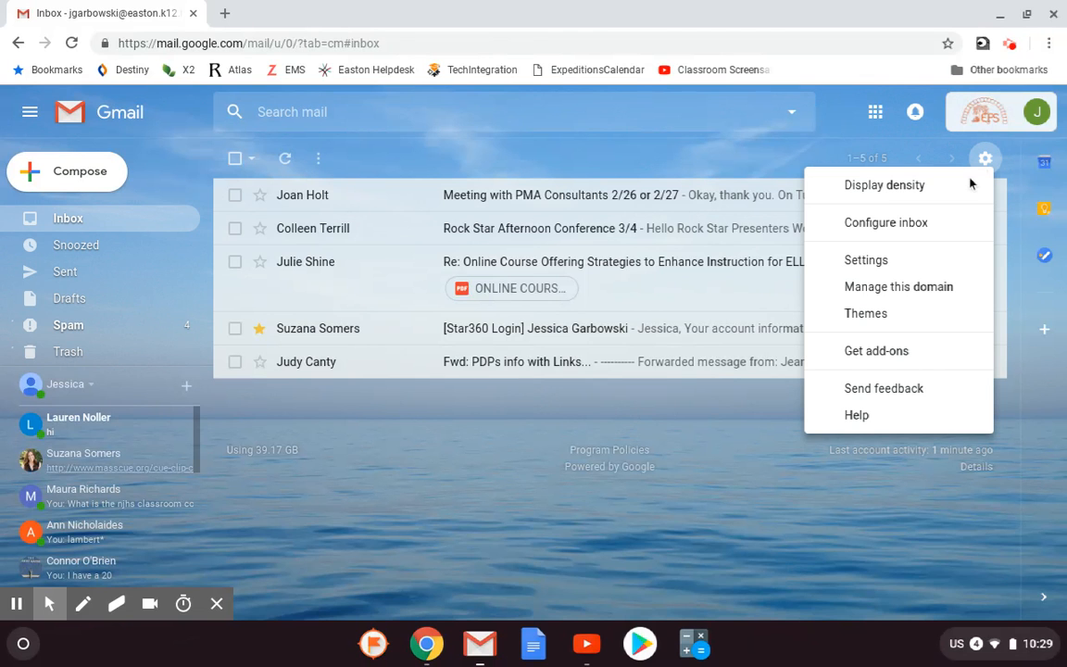
{"action": "left_click", "coordinate": [903, 264]}
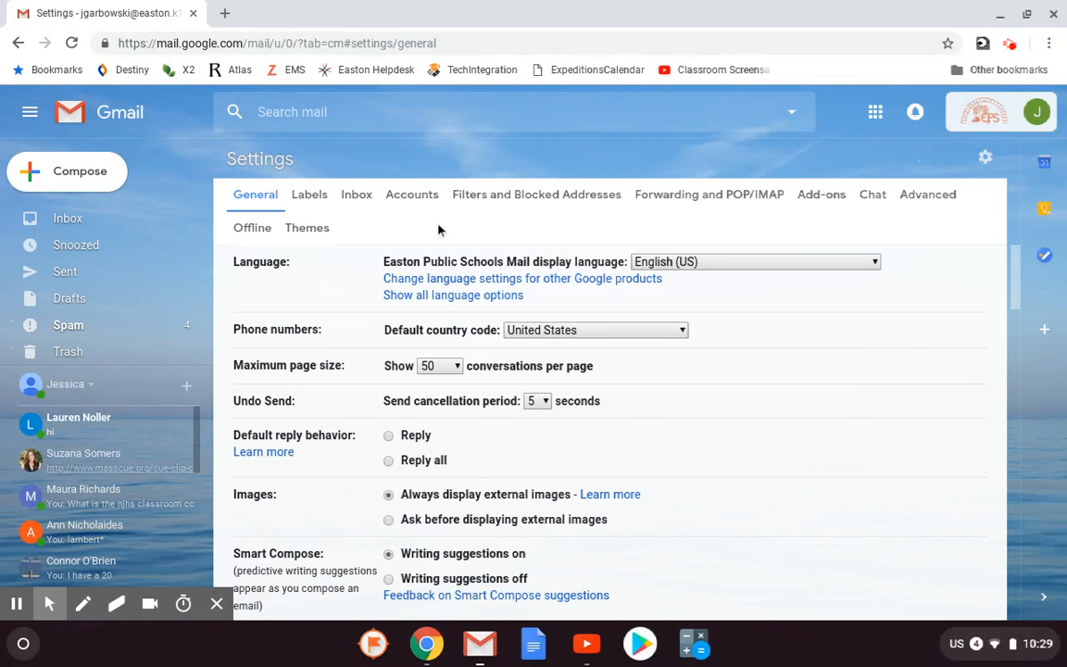
{"action": "left_click", "coordinate": [323, 196]}
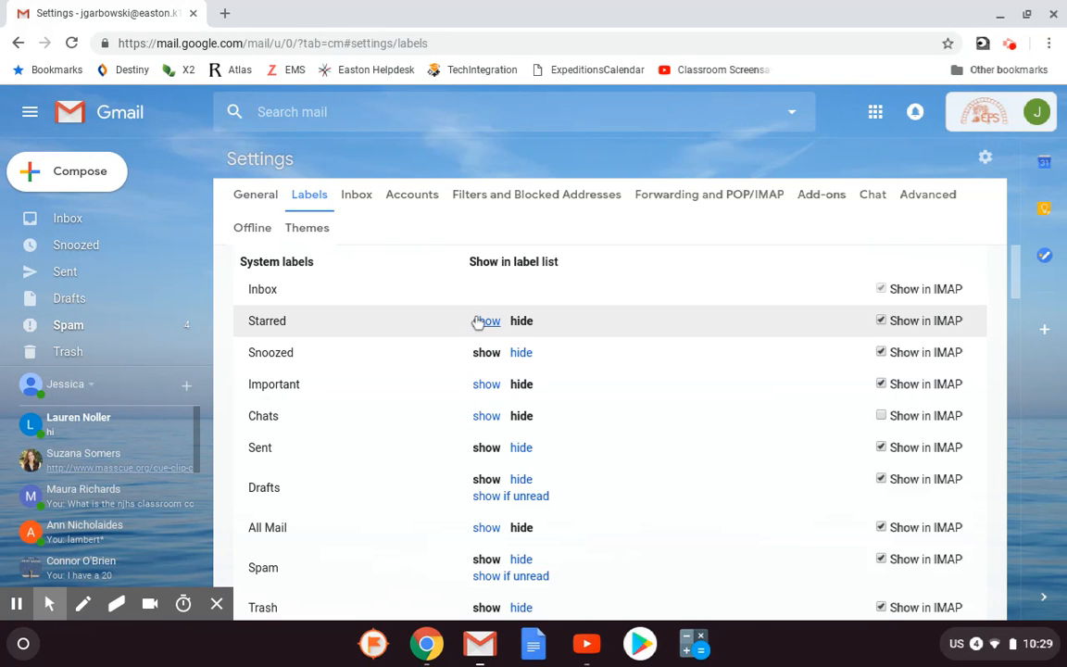
Examine the show and hide options for the system labels, categories and custom labels
{"action": "scroll", "coordinate": [476, 321], "scroll_direction": "down", "scroll_amount": 1}
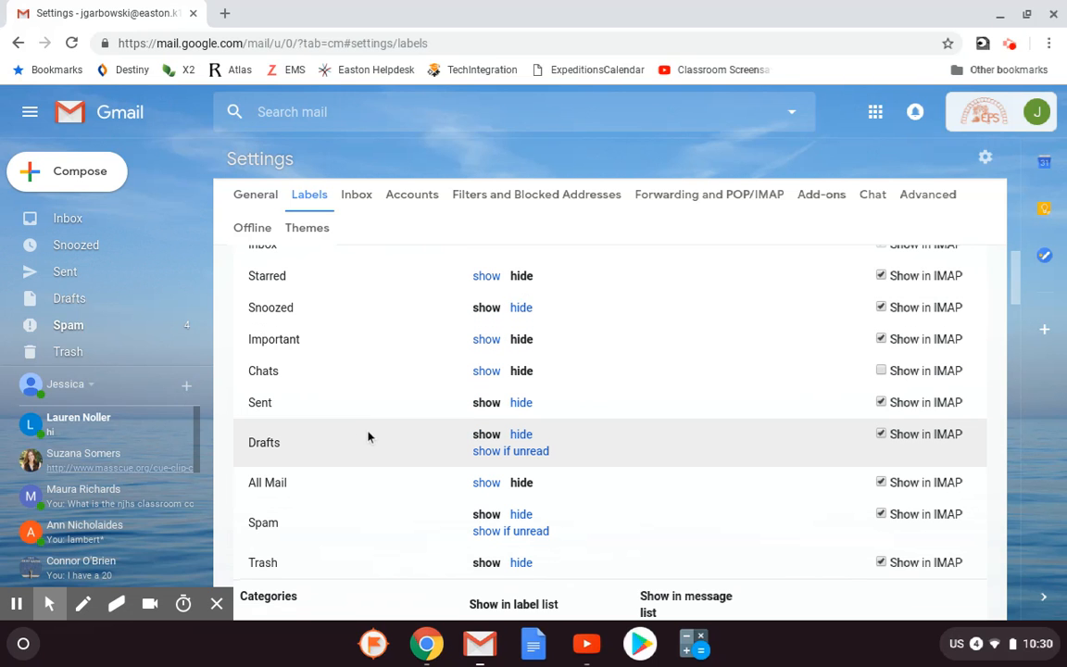
{"action": "scroll", "coordinate": [370, 436], "scroll_direction": "down", "scroll_amount": 1}
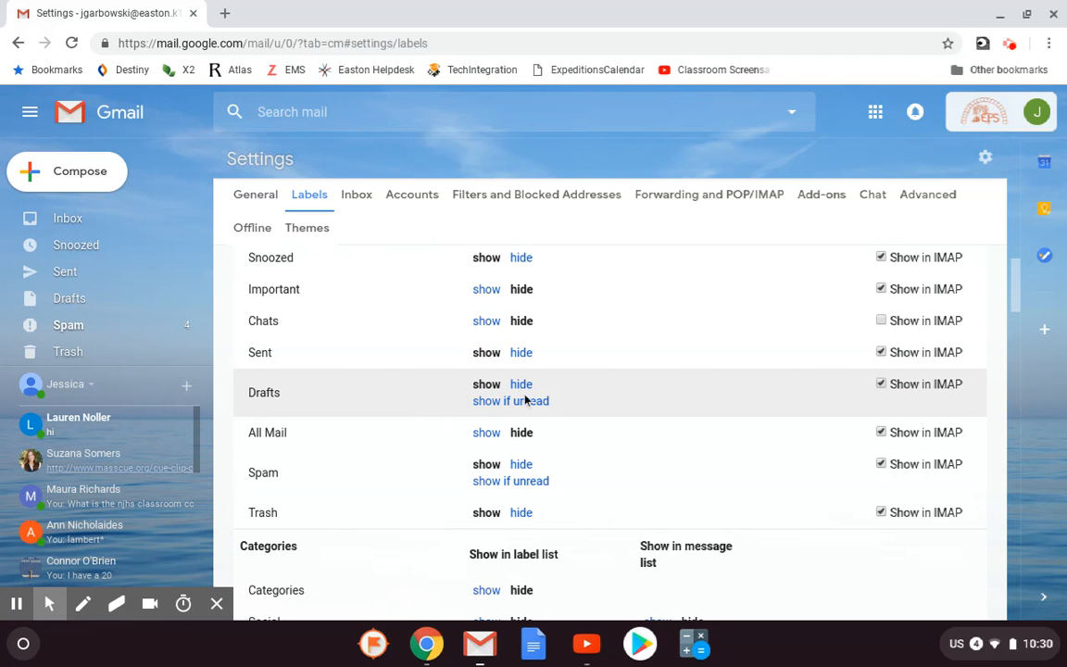
{"action": "scroll", "coordinate": [575, 386], "scroll_direction": "down", "scroll_amount": 5}
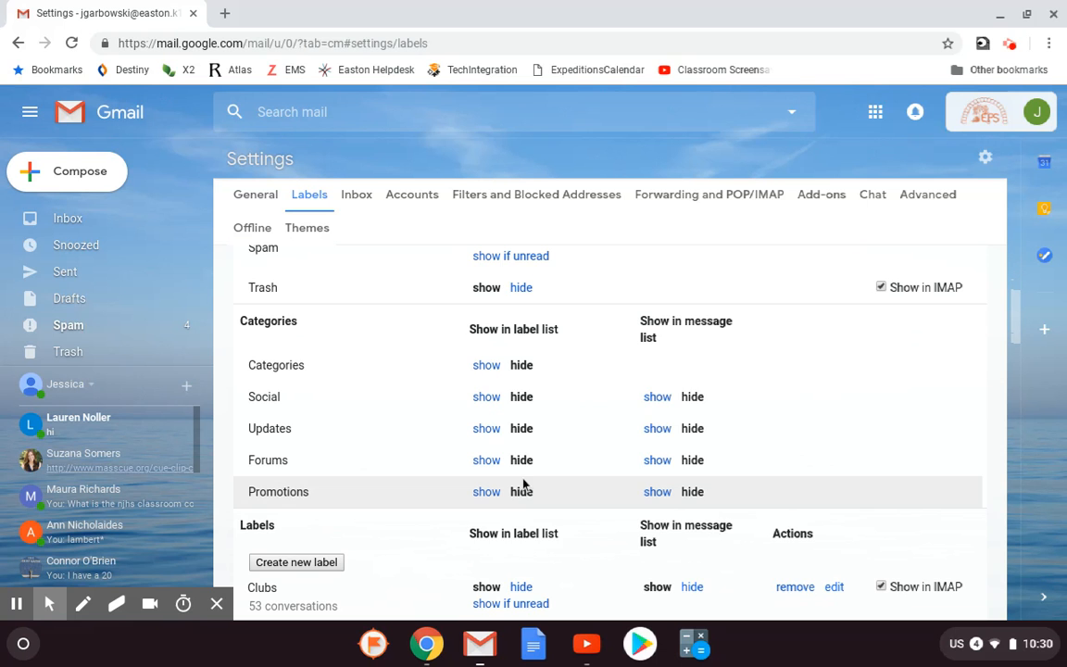
{"action": "scroll", "coordinate": [522, 483], "scroll_direction": "down", "scroll_amount": 5}
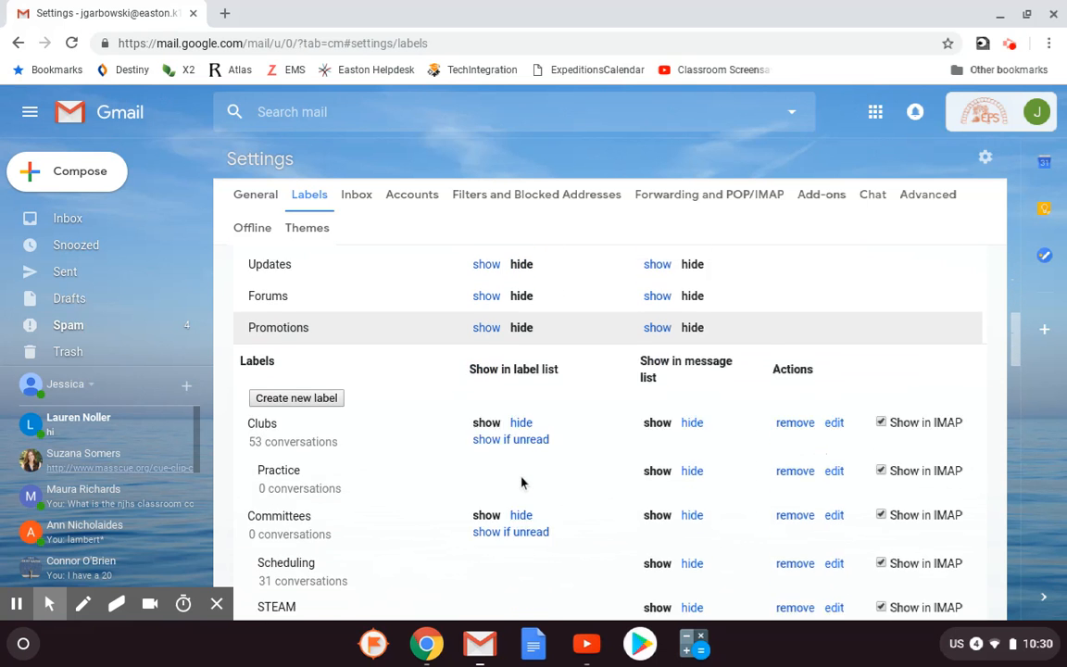
{"action": "scroll", "coordinate": [521, 482], "scroll_direction": "down", "scroll_amount": 2}
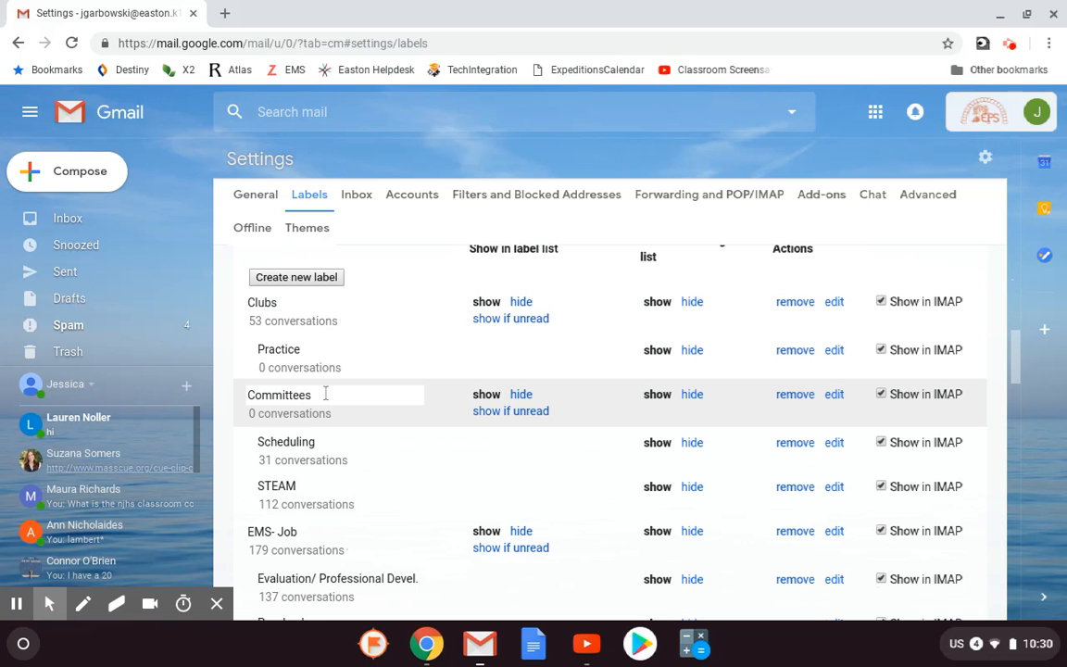
{"action": "scroll", "coordinate": [338, 457], "scroll_direction": "down", "scroll_amount": 7}
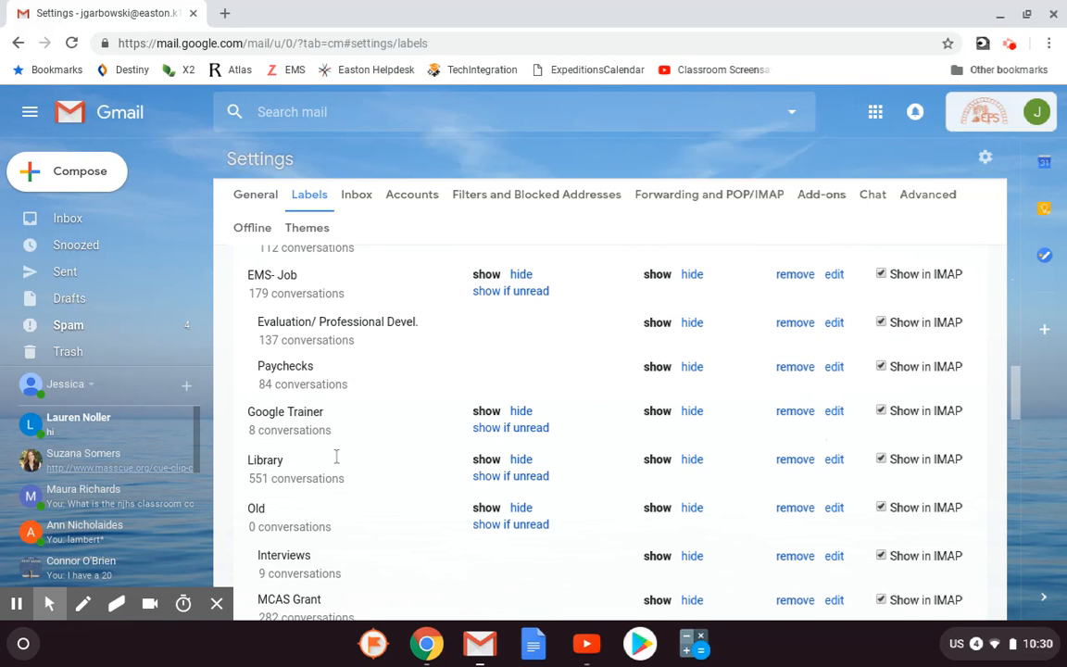
{"action": "scroll", "coordinate": [337, 445], "scroll_direction": "down", "scroll_amount": 7}
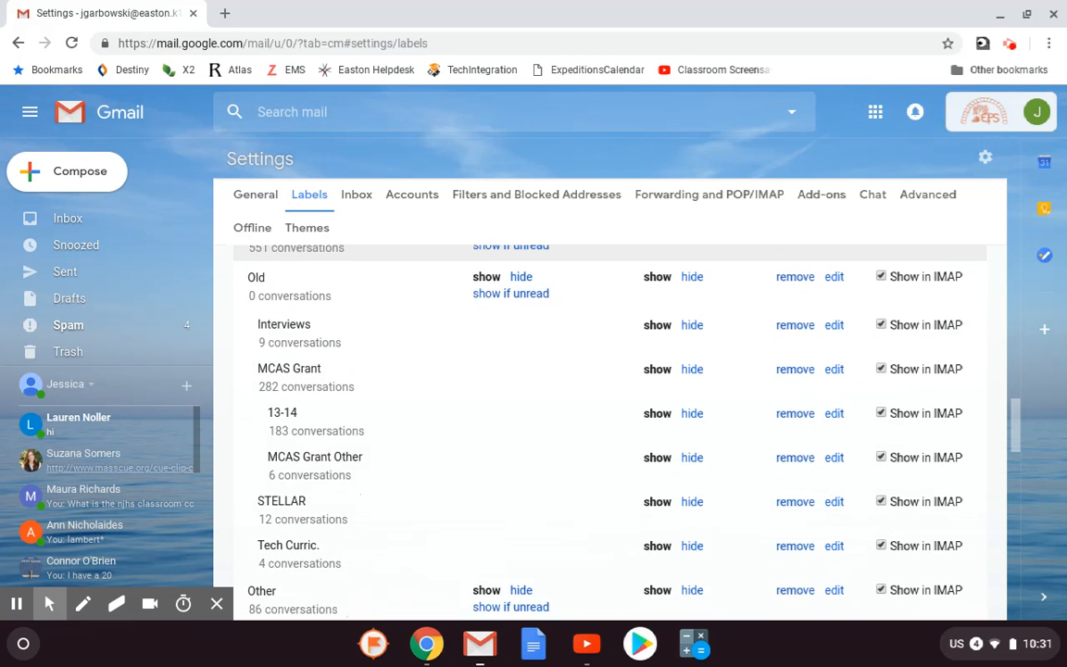
{"action": "scroll", "coordinate": [337, 445], "scroll_direction": "down", "scroll_amount": 7}
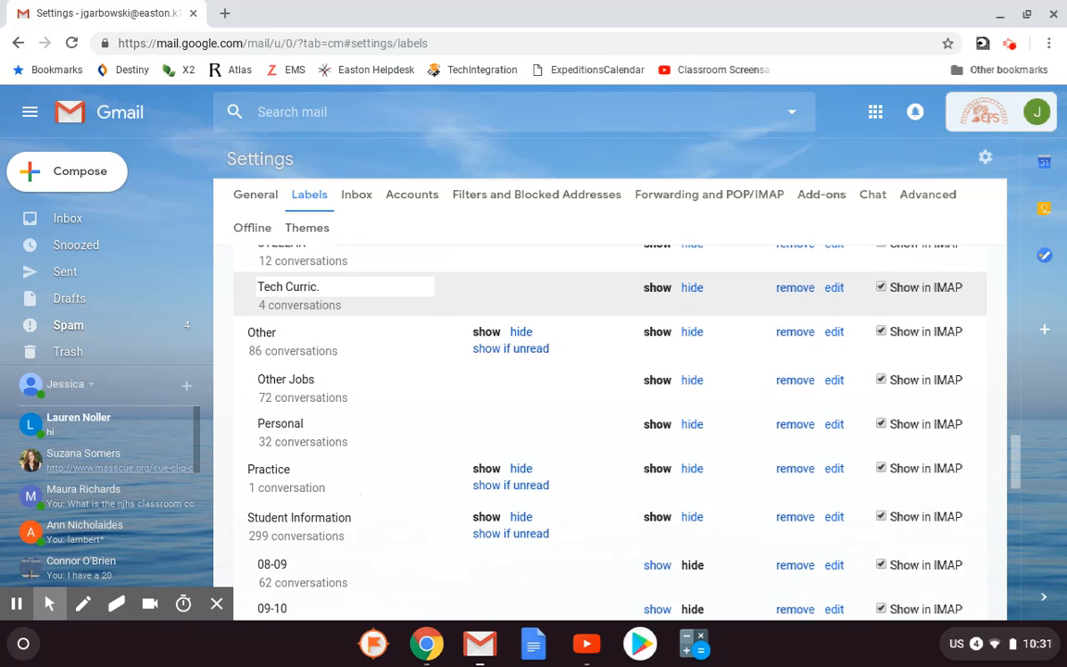
{"action": "scroll", "coordinate": [337, 444], "scroll_direction": "down", "scroll_amount": 7}
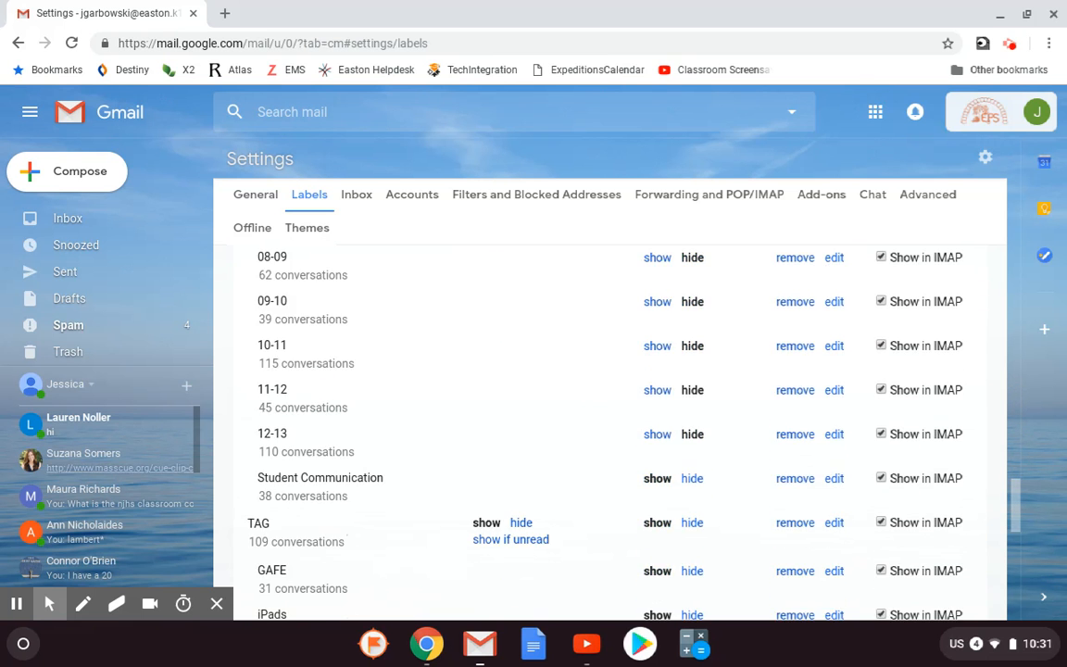
{"action": "scroll", "coordinate": [338, 445], "scroll_direction": "down", "scroll_amount": 7}
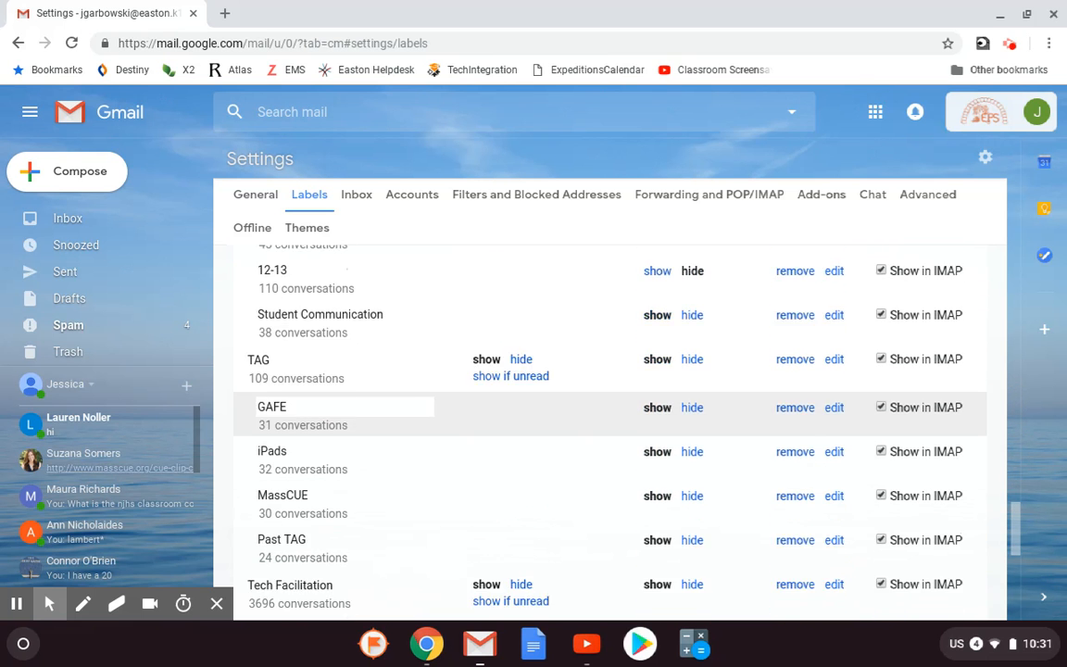
{"action": "scroll", "coordinate": [337, 430], "scroll_direction": "up", "scroll_amount": 12}
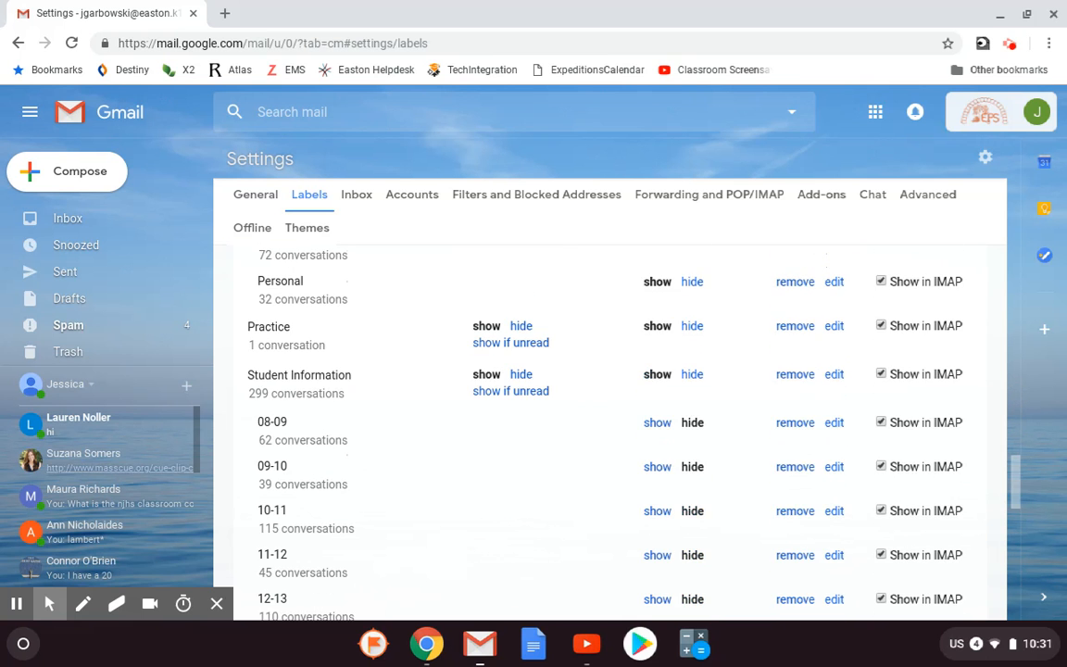
{"action": "scroll", "coordinate": [337, 431], "scroll_direction": "up", "scroll_amount": 15}
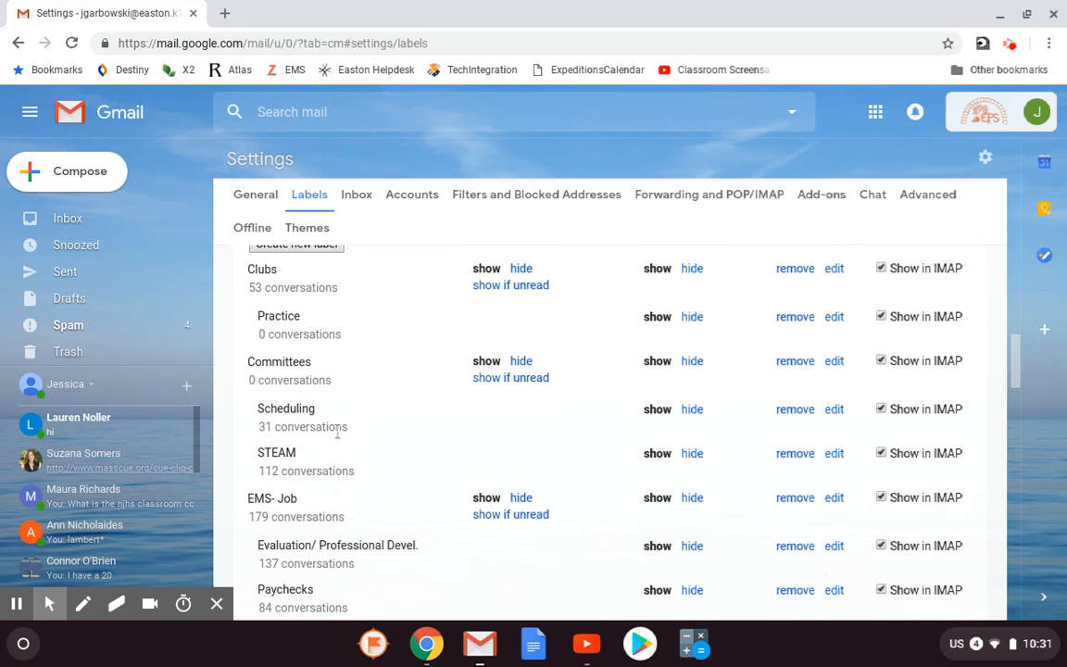
Create a new label named "Label 1" without nesting it under a parent label
{"action": "scroll", "coordinate": [320, 419], "scroll_direction": "up", "scroll_amount": 3}
{"action": "left_click", "coordinate": [317, 417]}
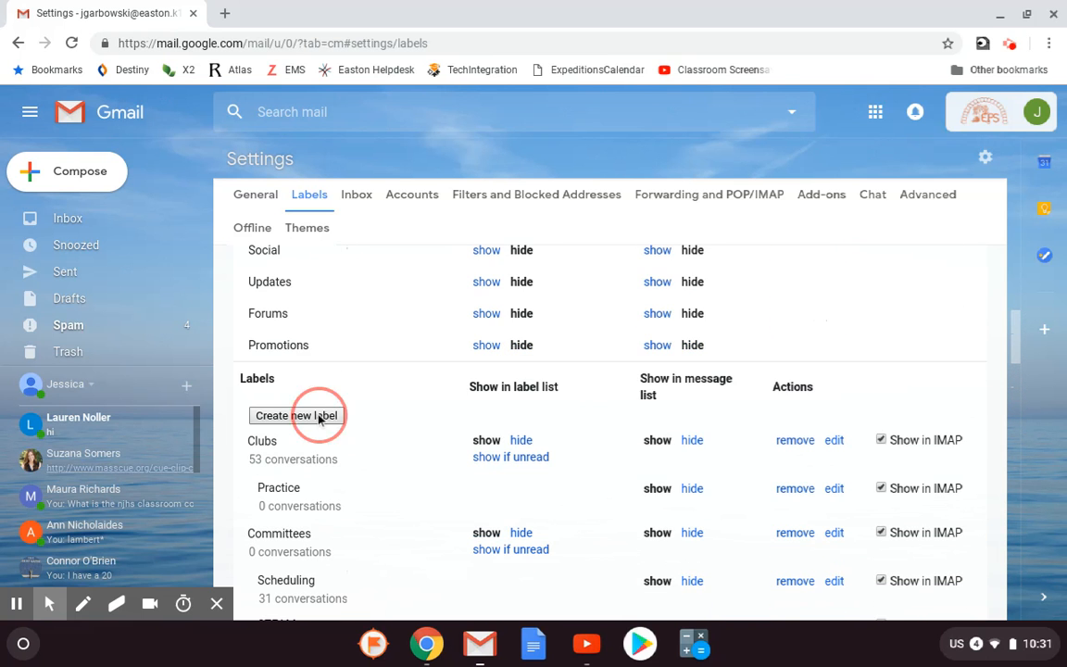
{"action": "type", "text": "Label 1"}
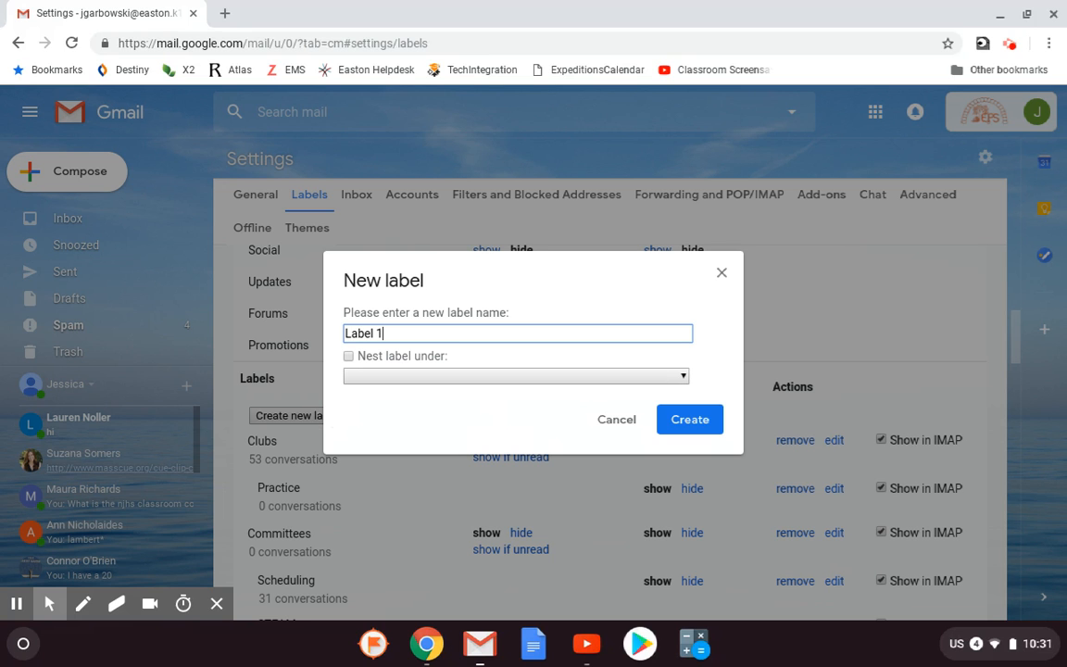
{"action": "left_click", "coordinate": [400, 355]}
{"action": "left_click", "coordinate": [406, 378]}
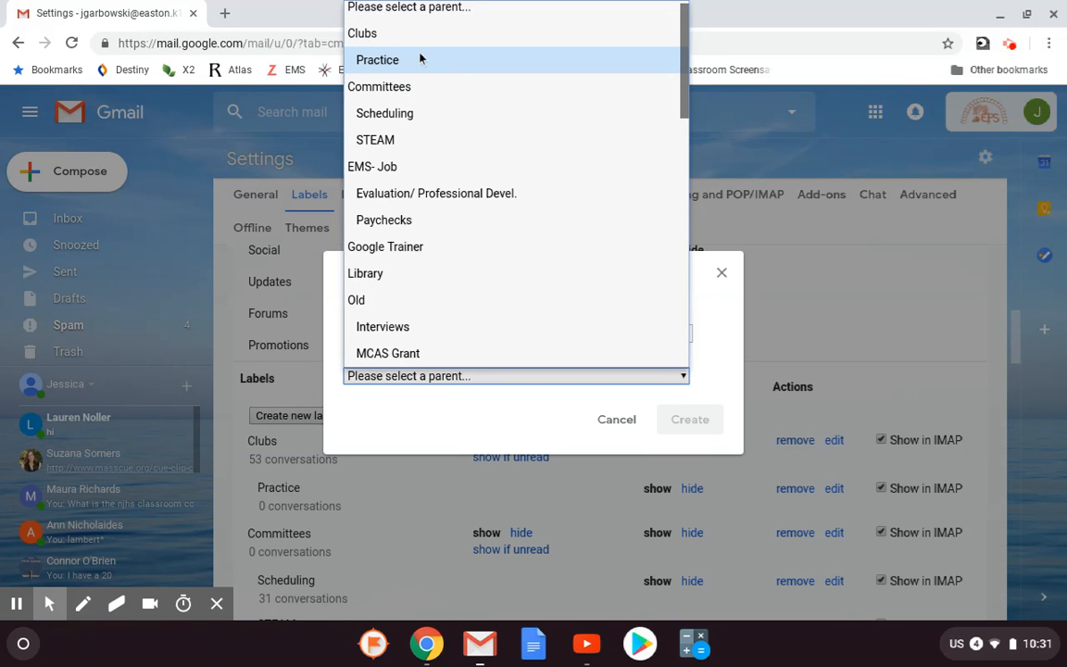
{"action": "left_click", "coordinate": [375, 378]}
{"action": "left_click", "coordinate": [351, 355]}
{"action": "left_click", "coordinate": [681, 421]}
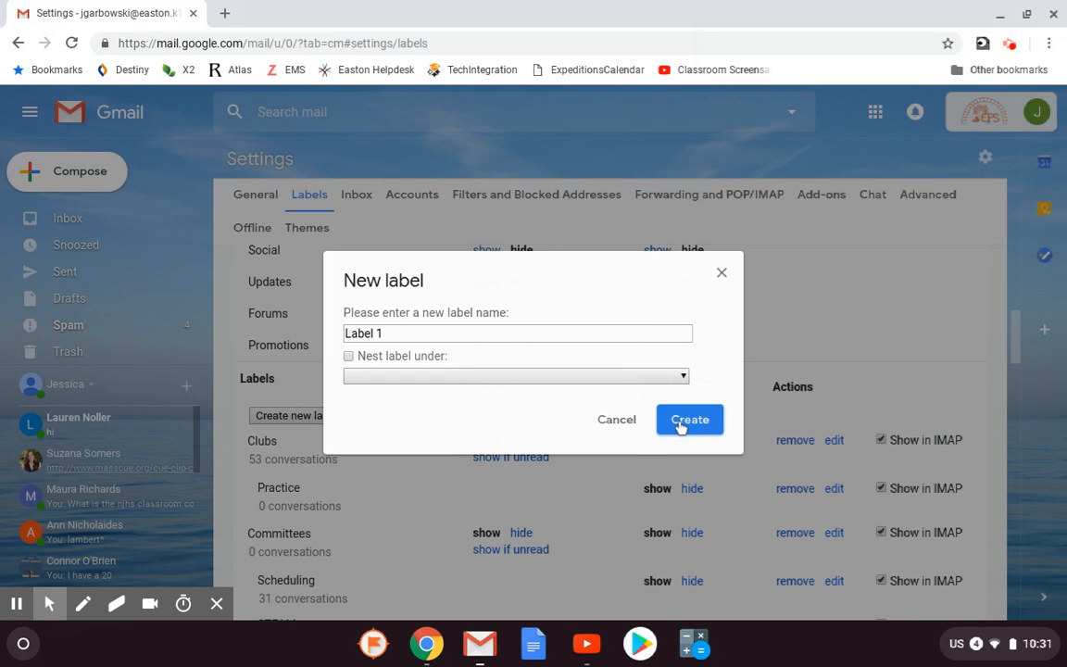
Look for Label 1 in the mailbox's label list
{"action": "scroll", "coordinate": [64, 302], "scroll_direction": "down", "scroll_amount": 3}
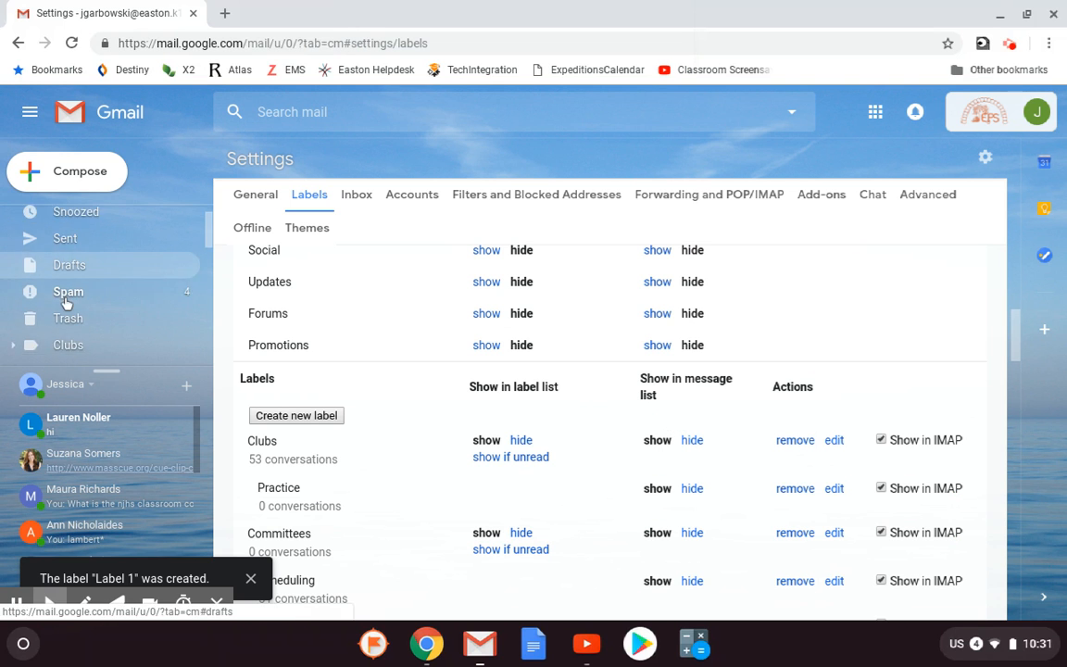
{"action": "scroll", "coordinate": [66, 304], "scroll_direction": "down", "scroll_amount": 5}
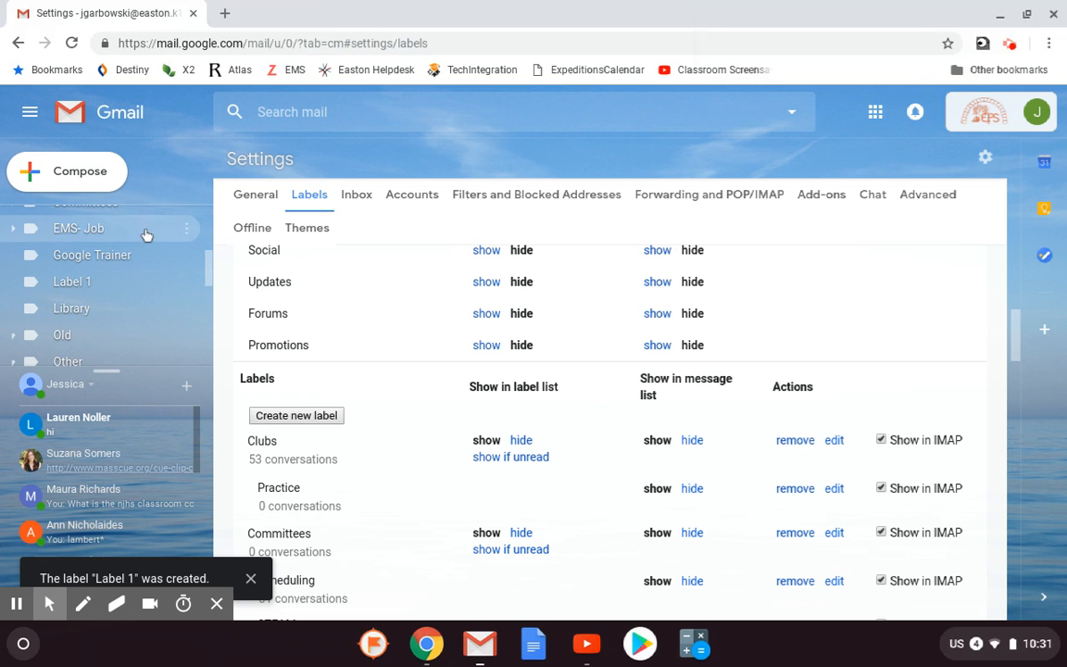
{"action": "scroll", "coordinate": [100, 291], "scroll_direction": "up", "scroll_amount": 5}
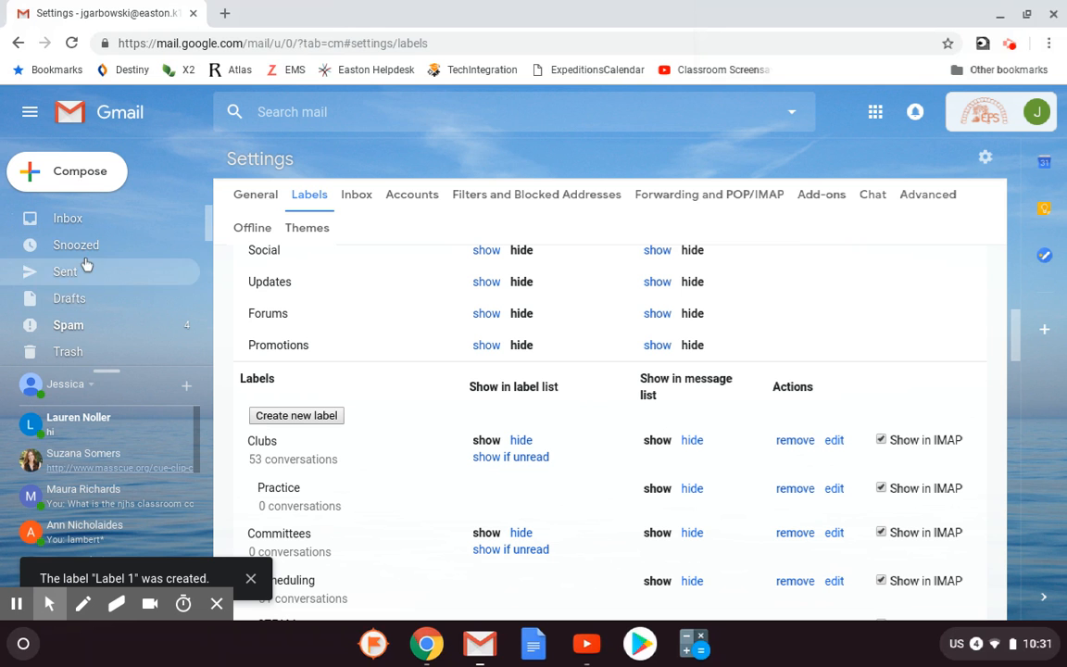
Apply the labels "Label 1" and "Library" to the inbox email "Meeting with PMA Consultants 2/26 or 2/27"
{"action": "left_click", "coordinate": [73, 229]}
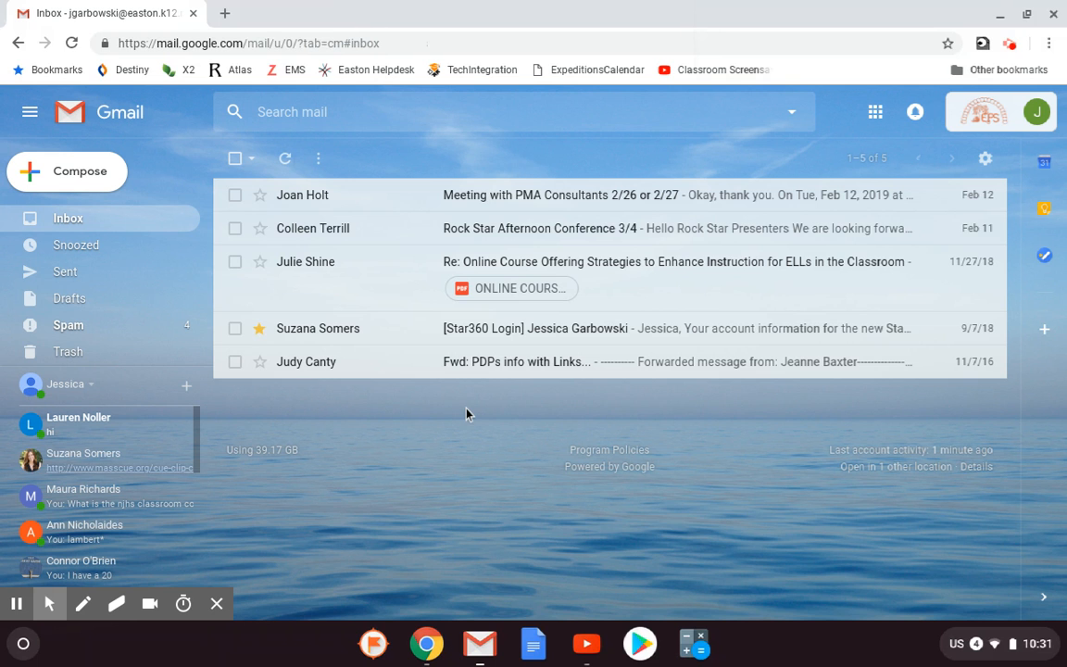
{"action": "left_click", "coordinate": [234, 197]}
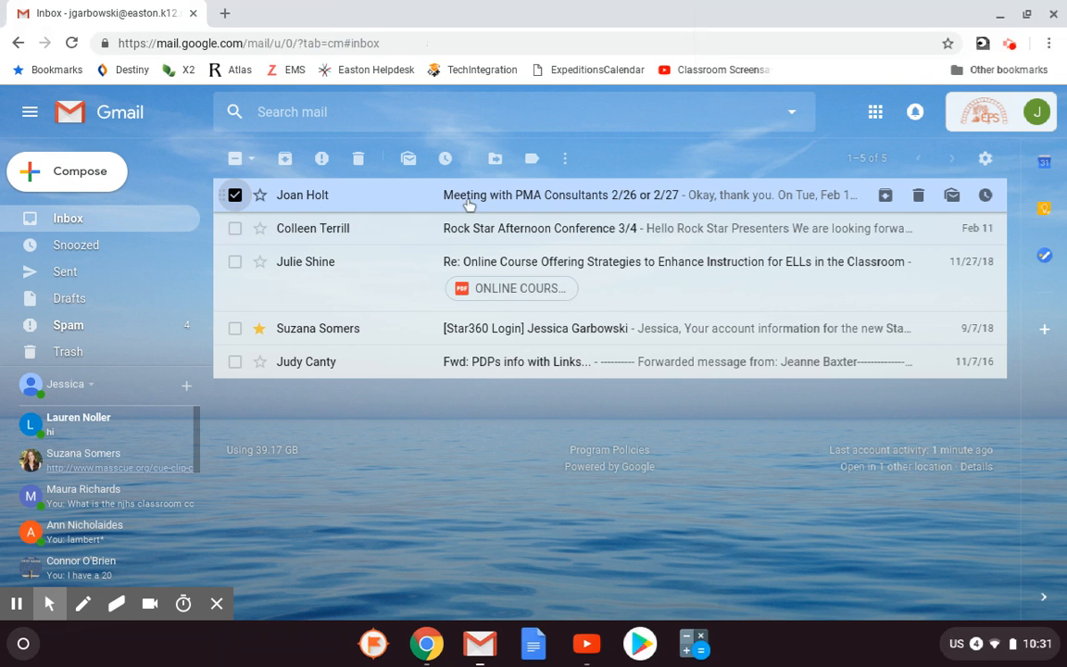
{"action": "left_click", "coordinate": [532, 165]}
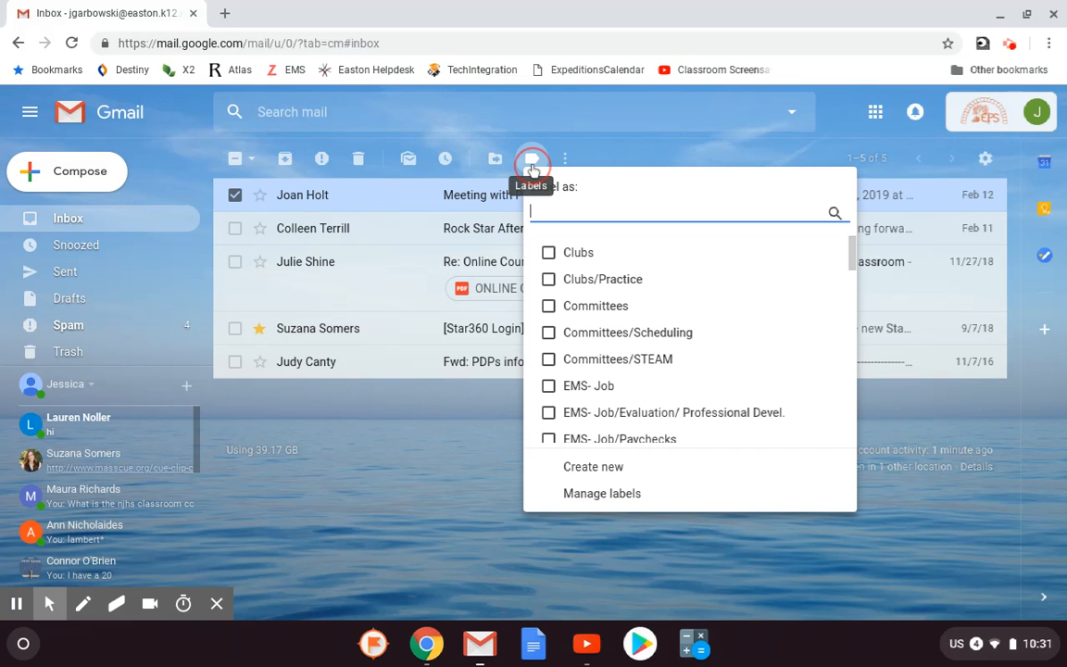
{"action": "scroll", "coordinate": [551, 313], "scroll_direction": "down", "scroll_amount": 3}
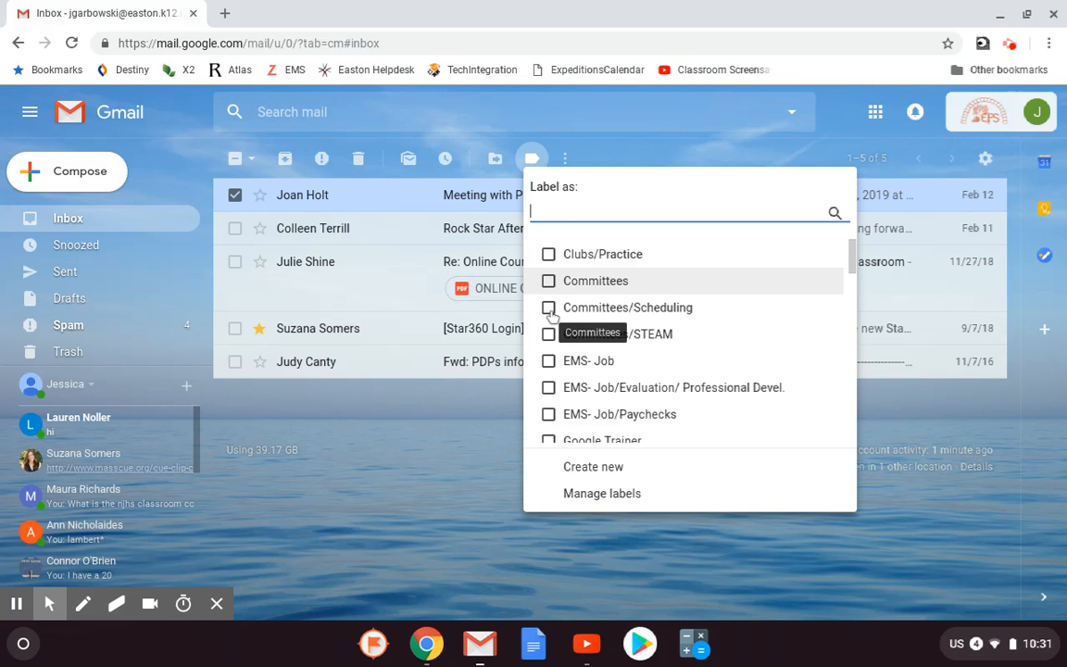
{"action": "left_click", "coordinate": [548, 340]}
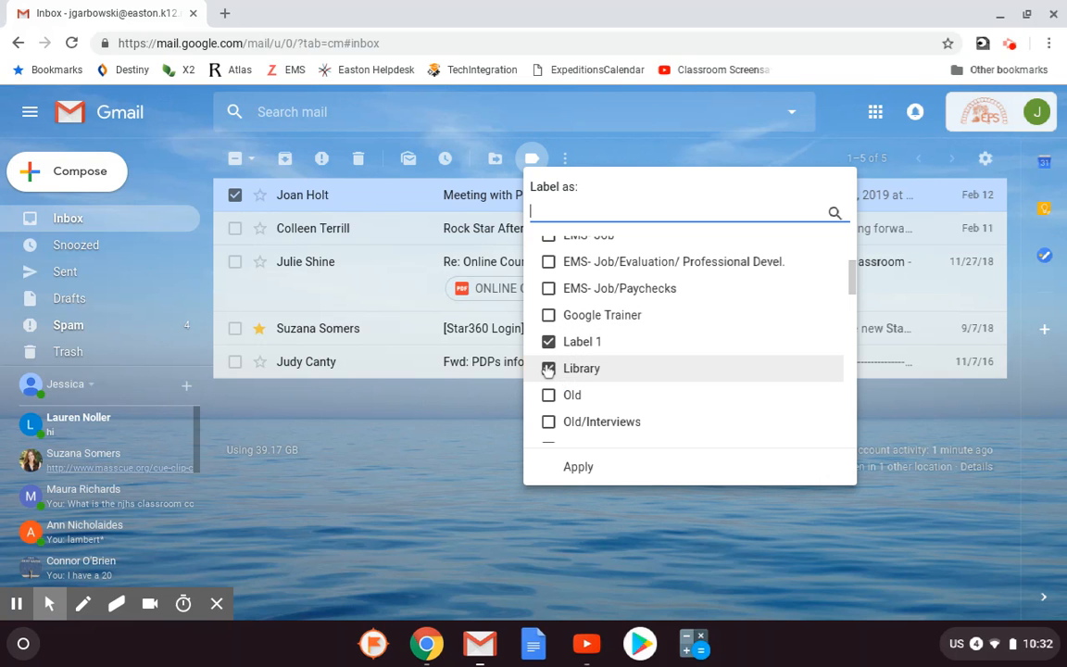
{"action": "left_click", "coordinate": [547, 369]}
{"action": "left_click", "coordinate": [561, 465]}
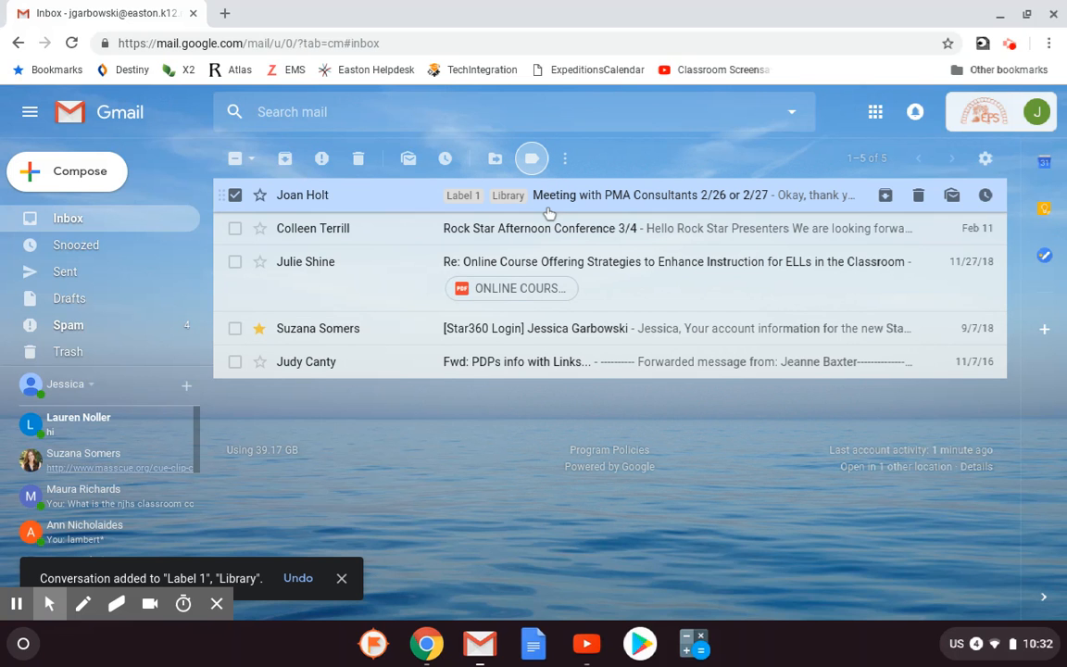
Move the selected PMA Consultants meeting email out of the inbox into Label 1
{"action": "left_click", "coordinate": [496, 164]}
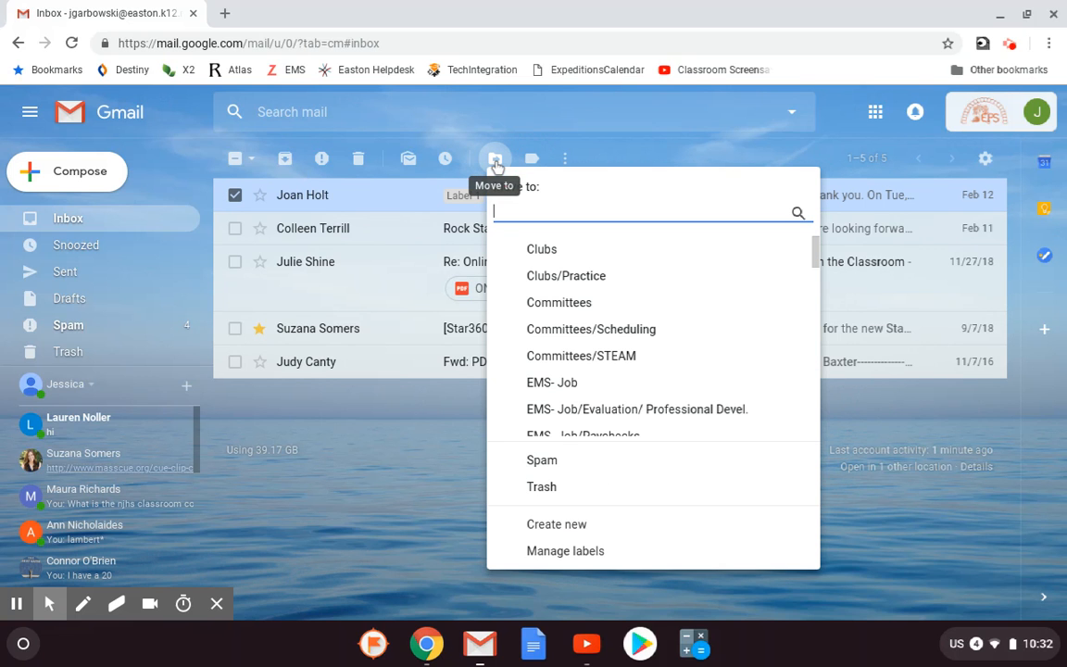
{"action": "scroll", "coordinate": [542, 292], "scroll_direction": "down", "scroll_amount": 3}
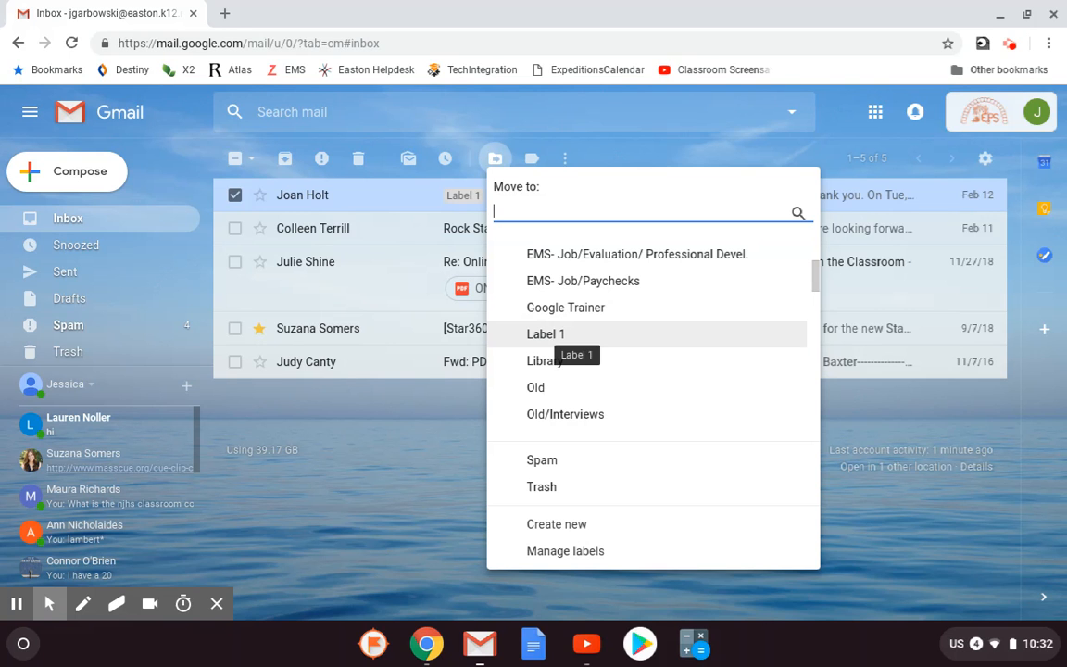
{"action": "left_click", "coordinate": [546, 333]}
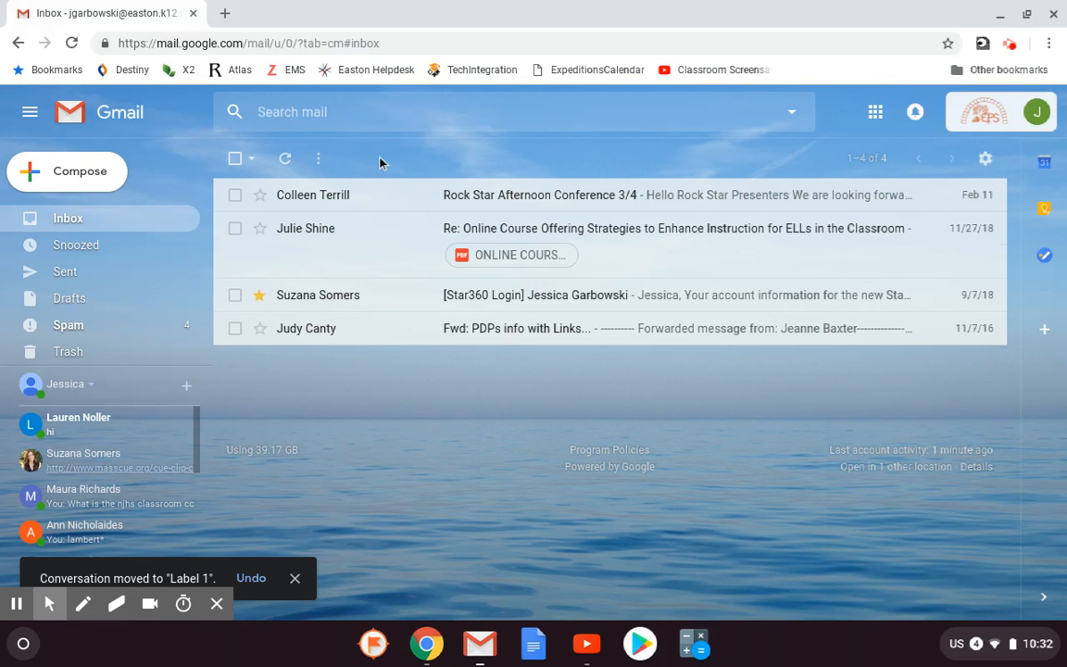
Open the list of emails filed under Label 1
{"action": "scroll", "coordinate": [116, 298], "scroll_direction": "down", "scroll_amount": 5}
{"action": "scroll", "coordinate": [111, 277], "scroll_direction": "down", "scroll_amount": 1}
{"action": "left_click", "coordinate": [115, 297]}
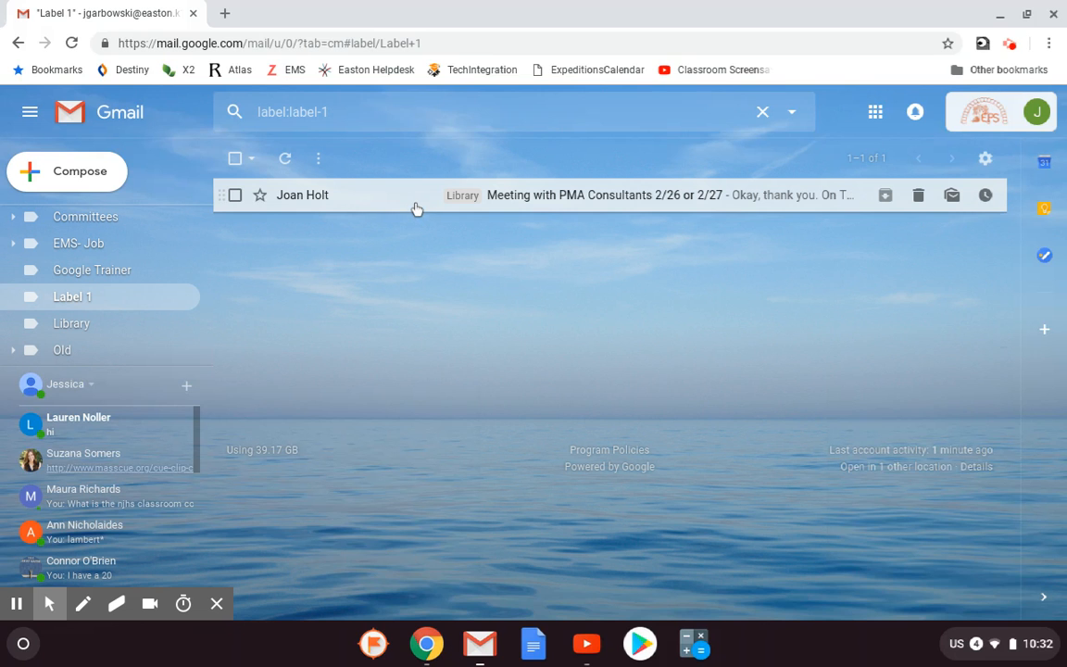
Move the email "Meeting with PMA Consultants 2/26 or 2/27" from Label 1 back to the Inbox
{"action": "left_click", "coordinate": [236, 197]}
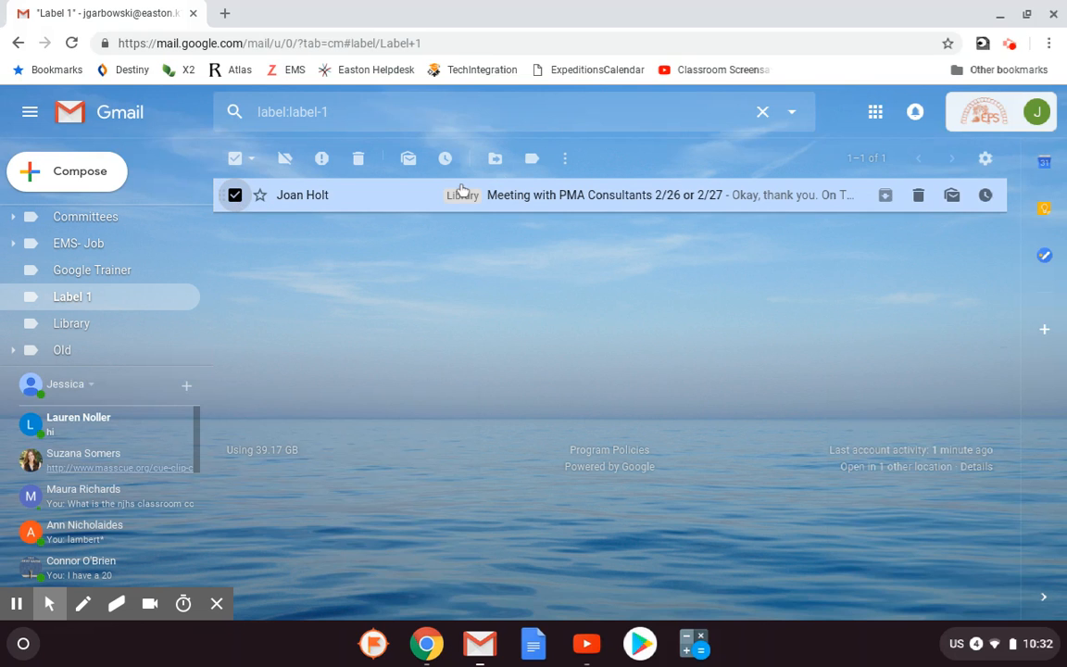
{"action": "left_click", "coordinate": [503, 161]}
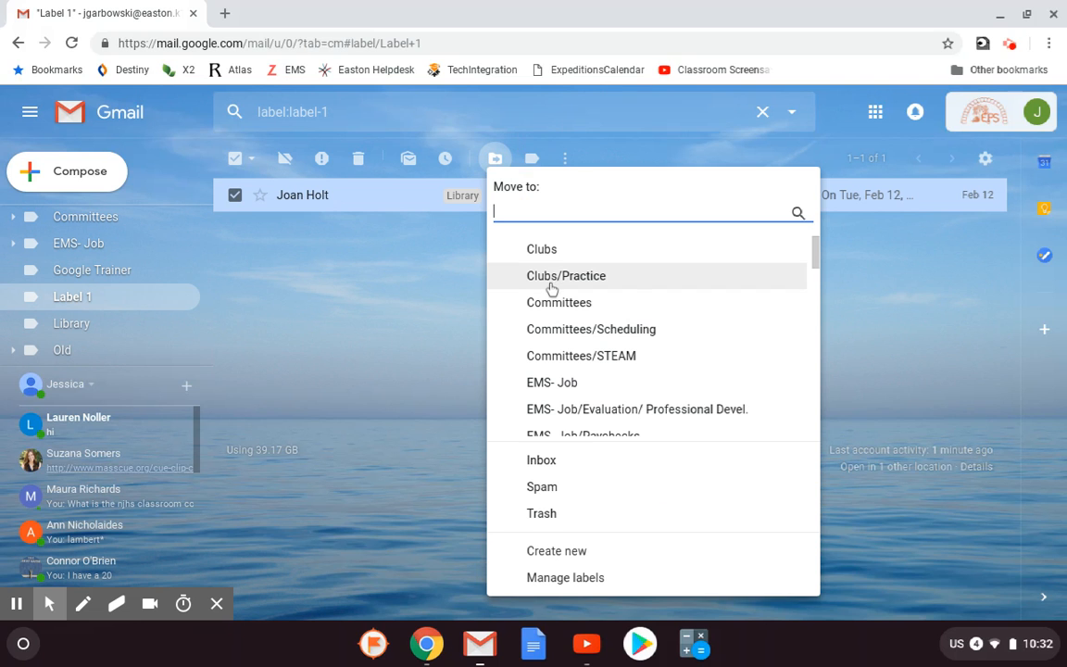
{"action": "scroll", "coordinate": [553, 288], "scroll_direction": "down", "scroll_amount": 1}
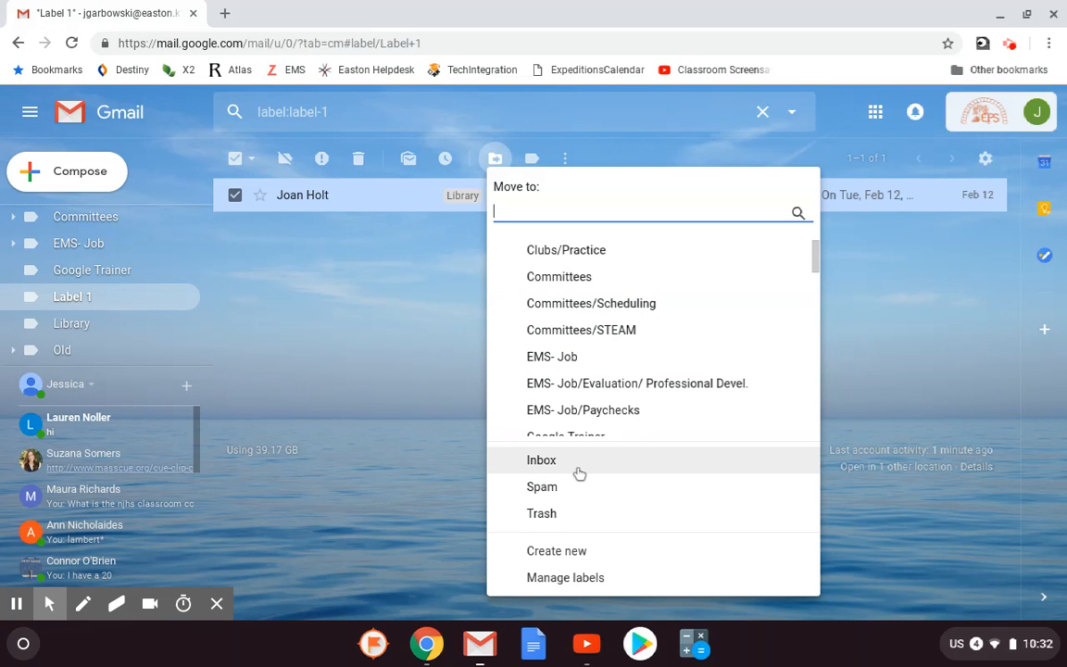
{"action": "left_click", "coordinate": [579, 468]}
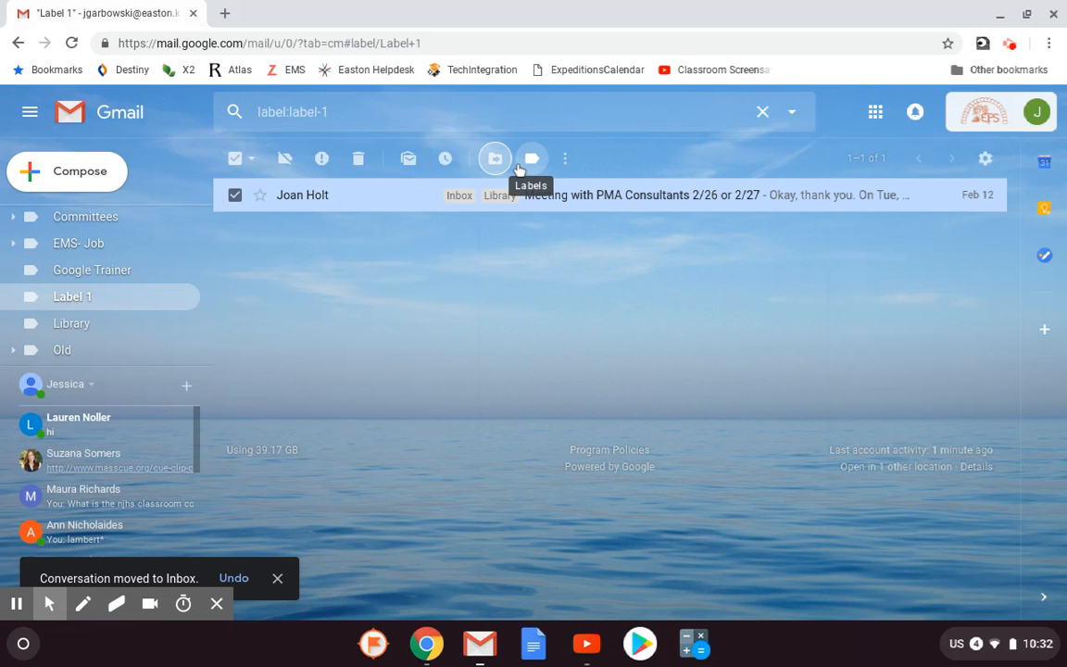
Remove the "Library" label from the selected PMA Consultants meeting email
{"action": "left_click", "coordinate": [520, 167]}
{"action": "left_click", "coordinate": [548, 279]}
{"action": "left_click", "coordinate": [574, 467]}
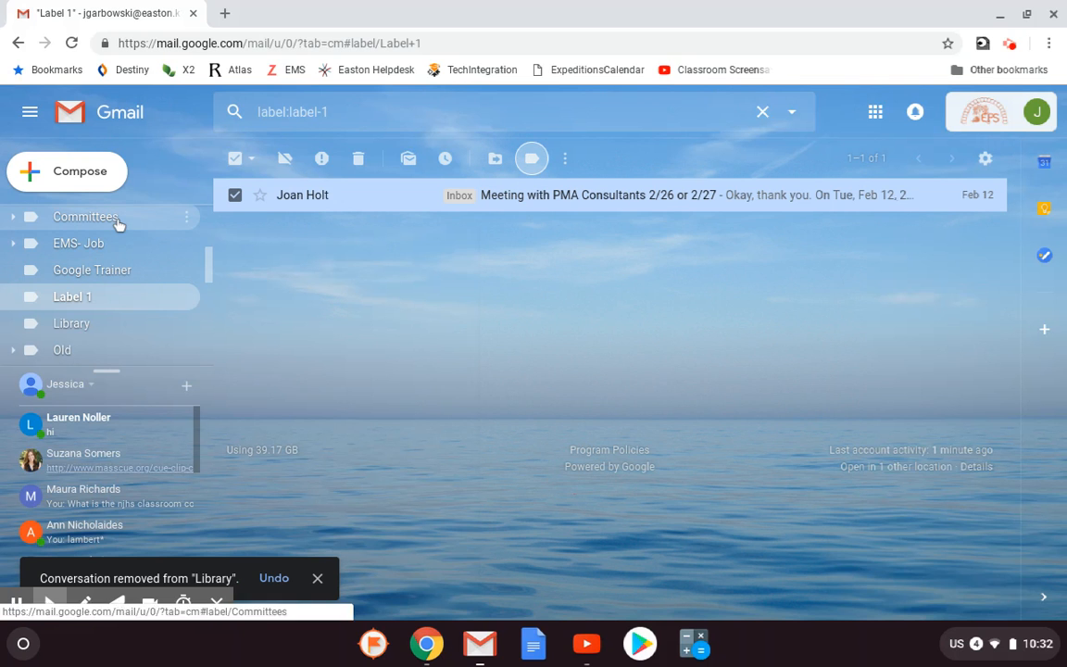
From the inbox, open the "Online Course Offering Strategies" email, view its move and label choices without changing anything, and return to the inbox
{"action": "scroll", "coordinate": [118, 220], "scroll_direction": "up", "scroll_amount": 5}
{"action": "left_click", "coordinate": [117, 220]}
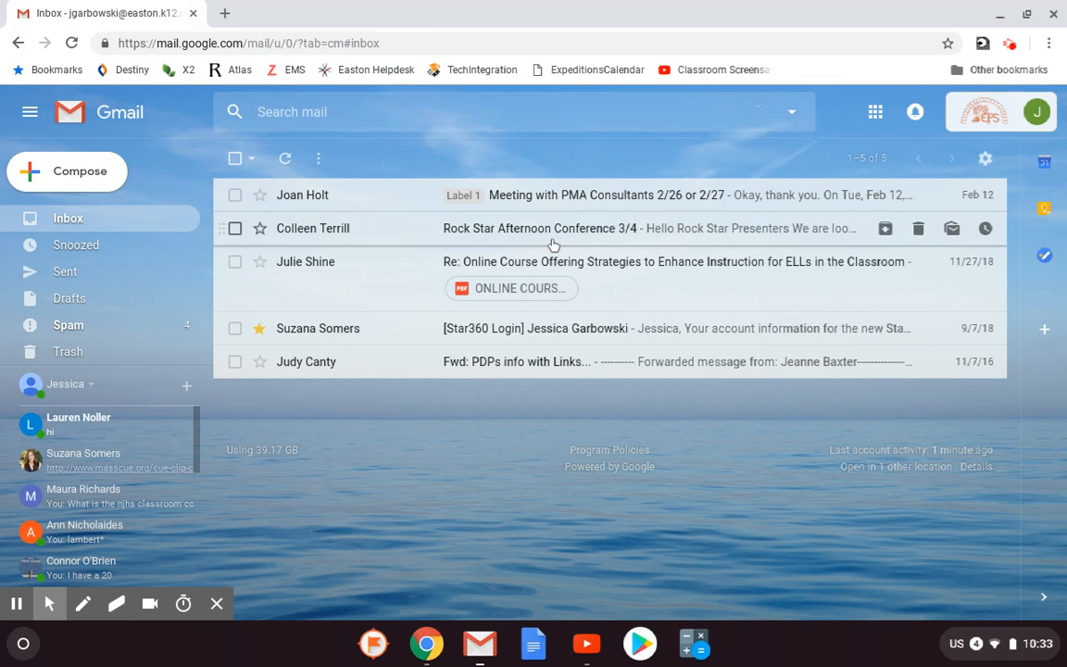
{"action": "left_click", "coordinate": [625, 284]}
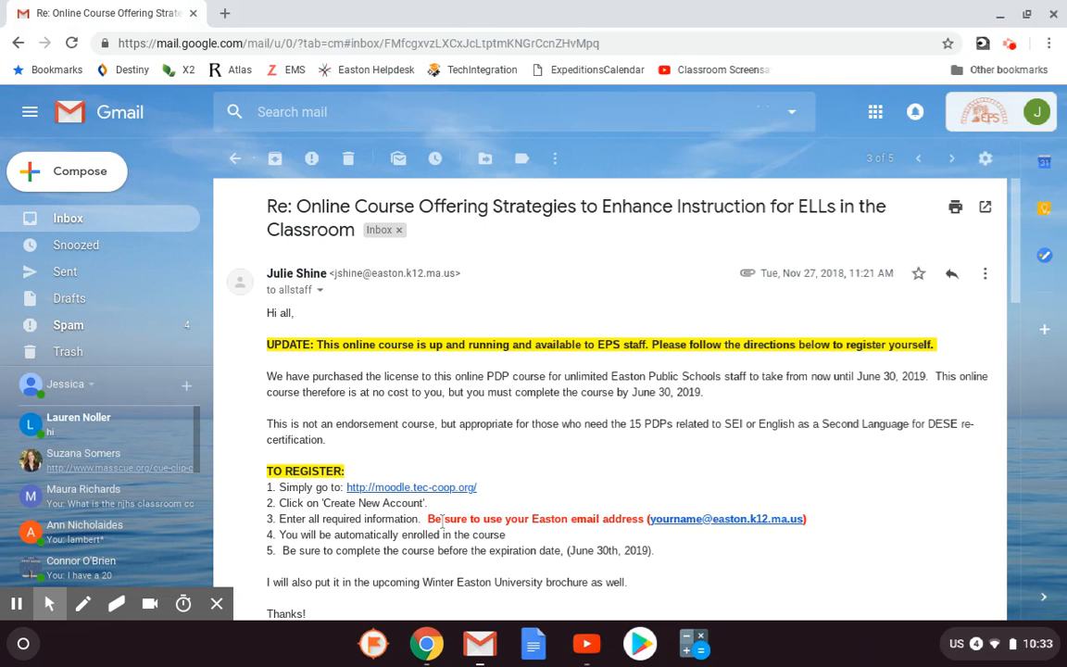
{"action": "left_click", "coordinate": [485, 159]}
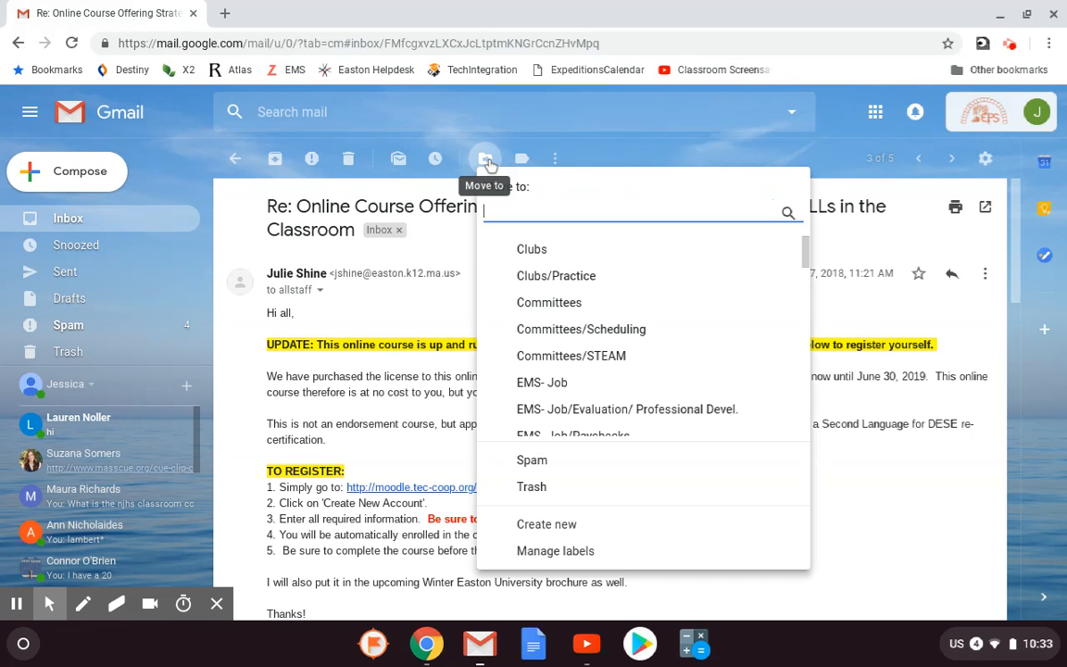
{"action": "left_click", "coordinate": [521, 160]}
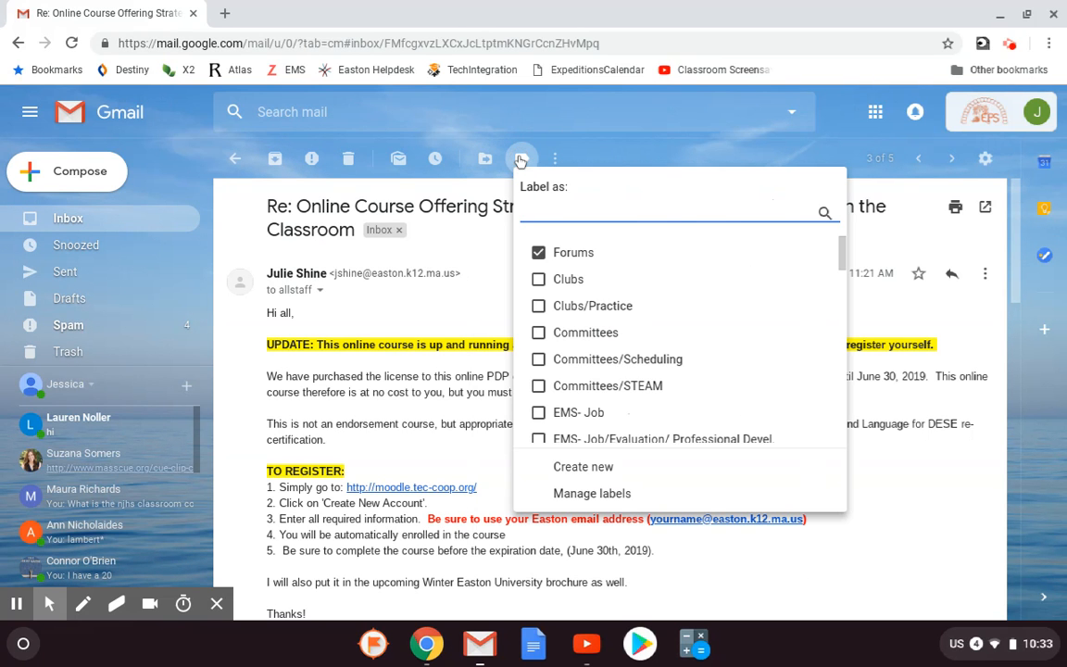
{"action": "left_click", "coordinate": [522, 160]}
{"action": "left_click", "coordinate": [83, 219]}
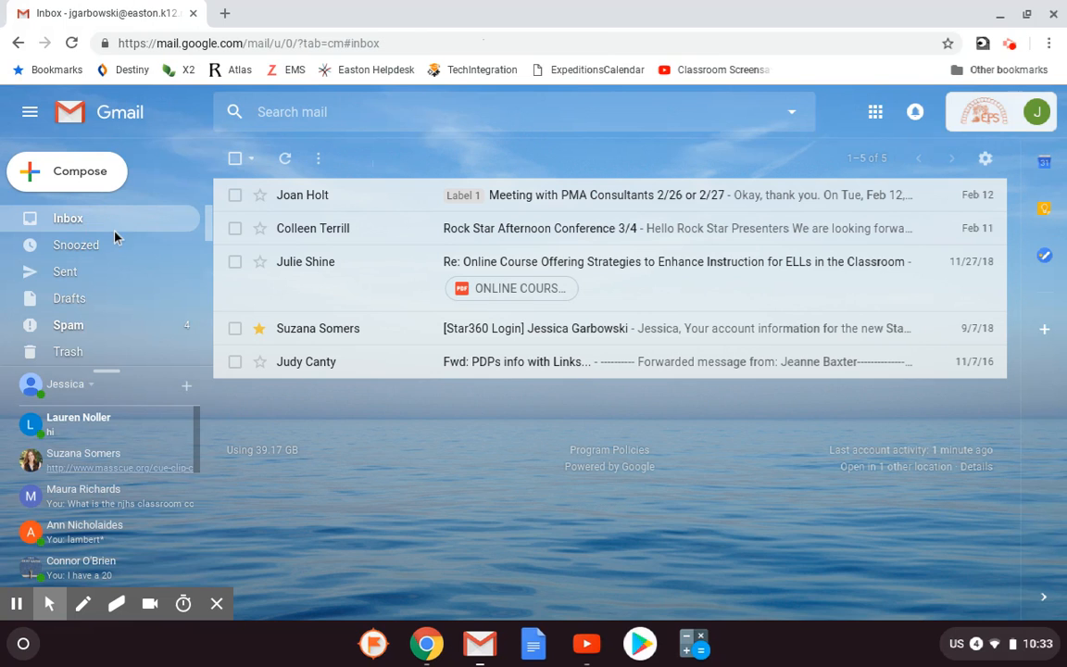
Look through the sublabels under Clubs and Committees in the label list, and return to the inbox
{"action": "scroll", "coordinate": [33, 272], "scroll_direction": "down", "scroll_amount": 3}
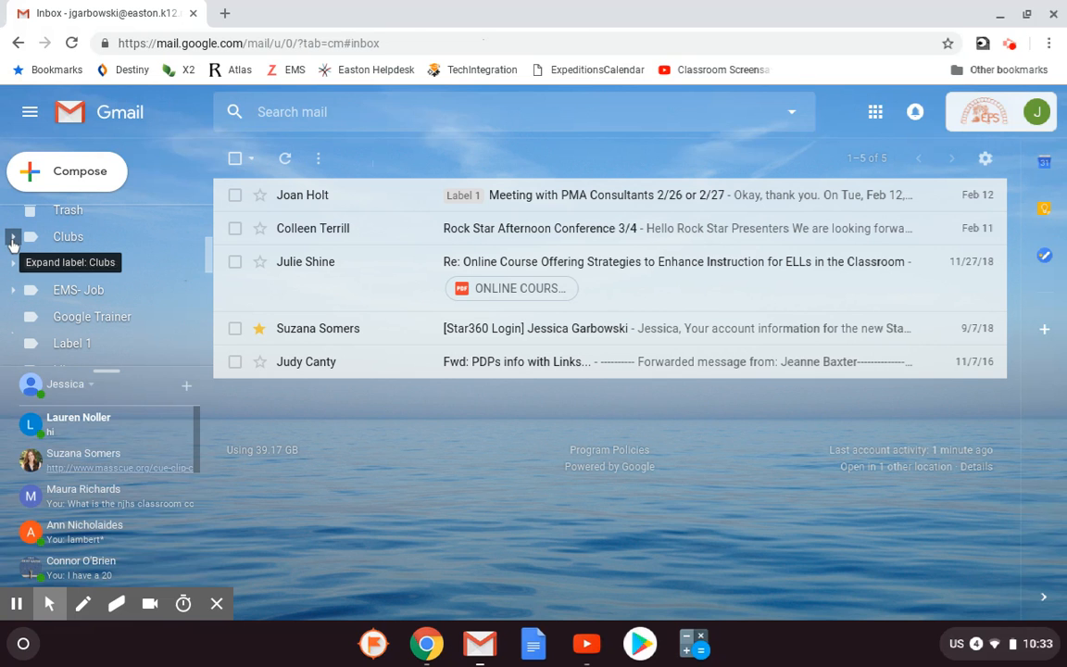
{"action": "left_click", "coordinate": [13, 238]}
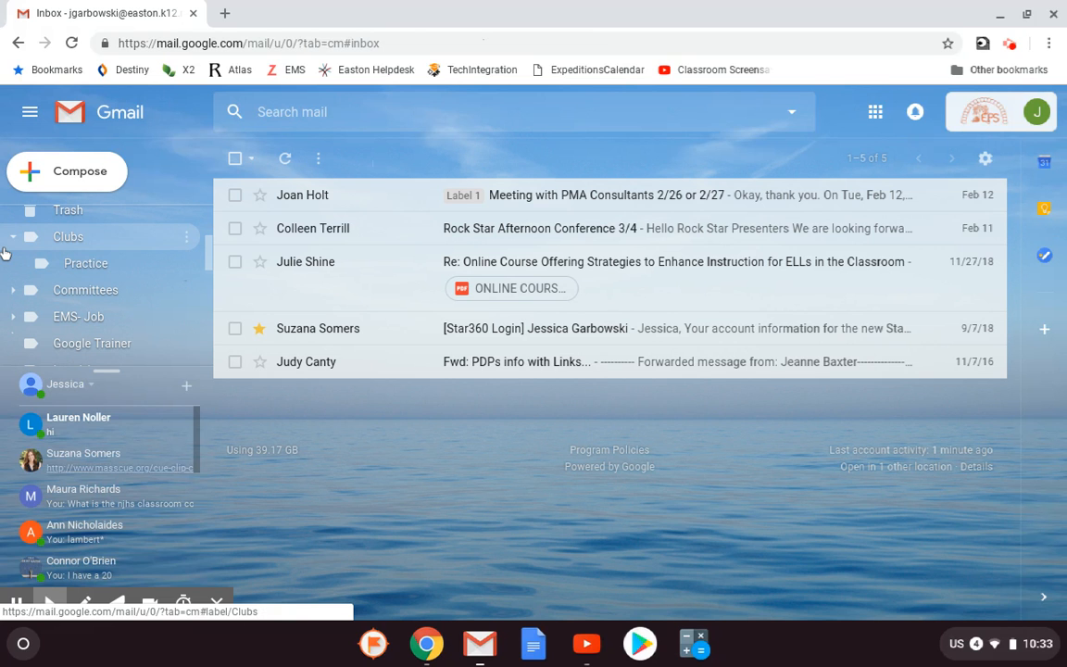
{"action": "left_click", "coordinate": [12, 237]}
{"action": "left_click", "coordinate": [16, 264]}
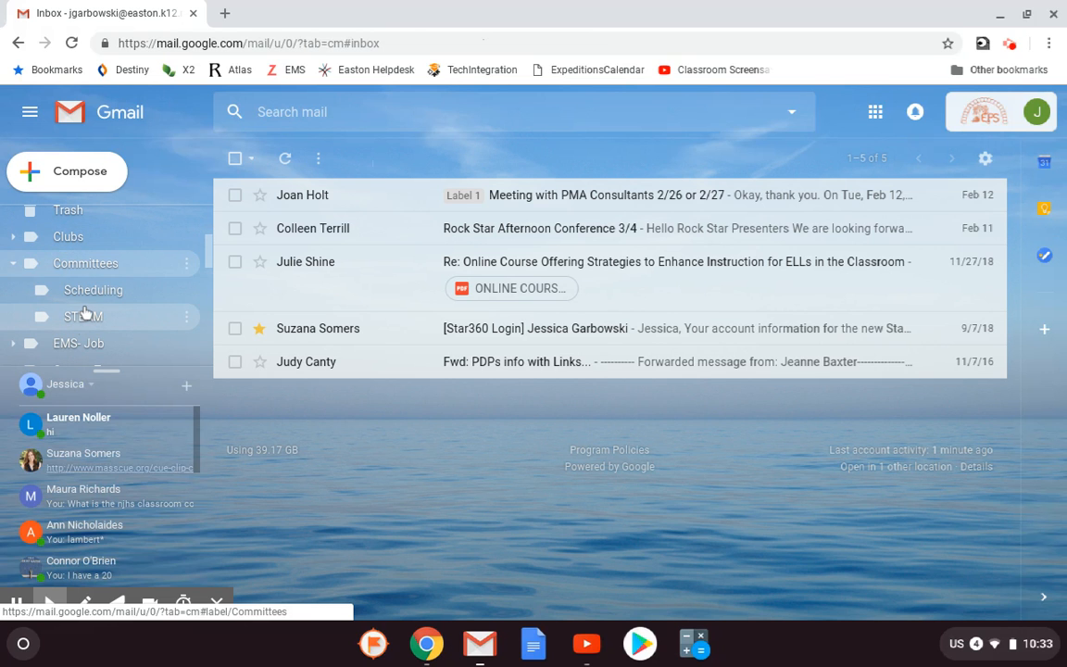
{"action": "scroll", "coordinate": [90, 288], "scroll_direction": "down", "scroll_amount": 5}
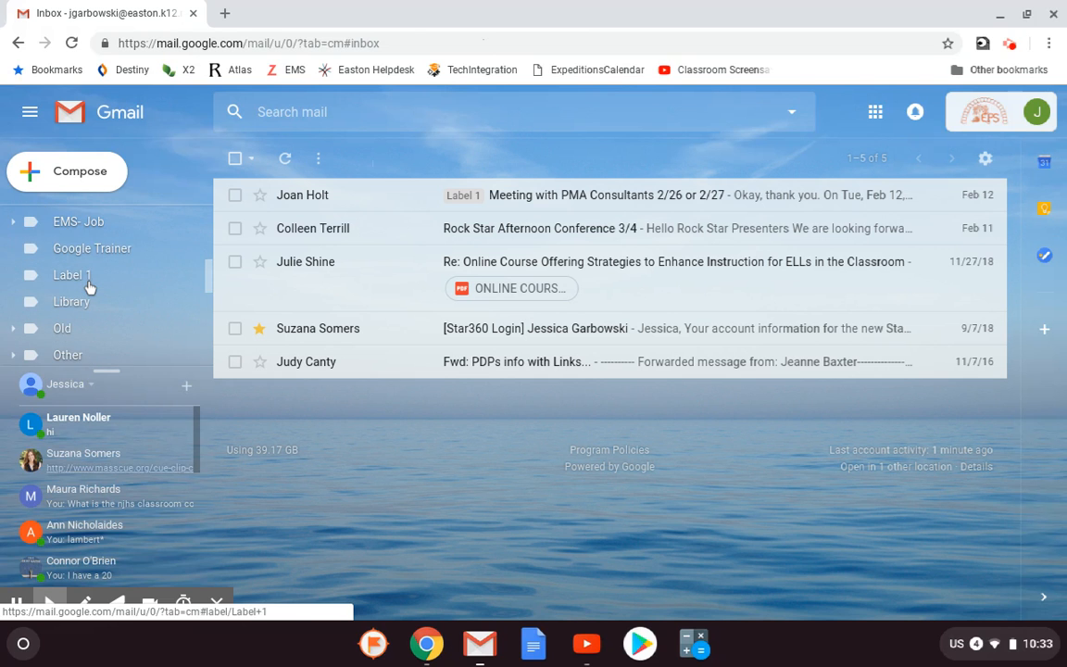
{"action": "scroll", "coordinate": [90, 288], "scroll_direction": "up", "scroll_amount": 6}
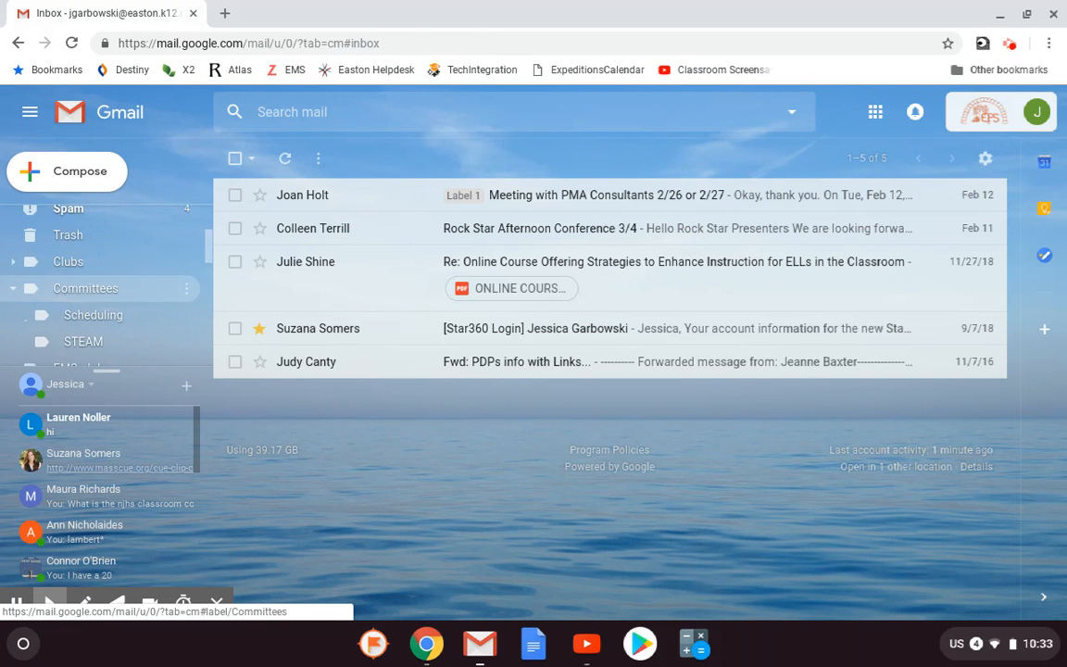
{"action": "left_click", "coordinate": [88, 222]}
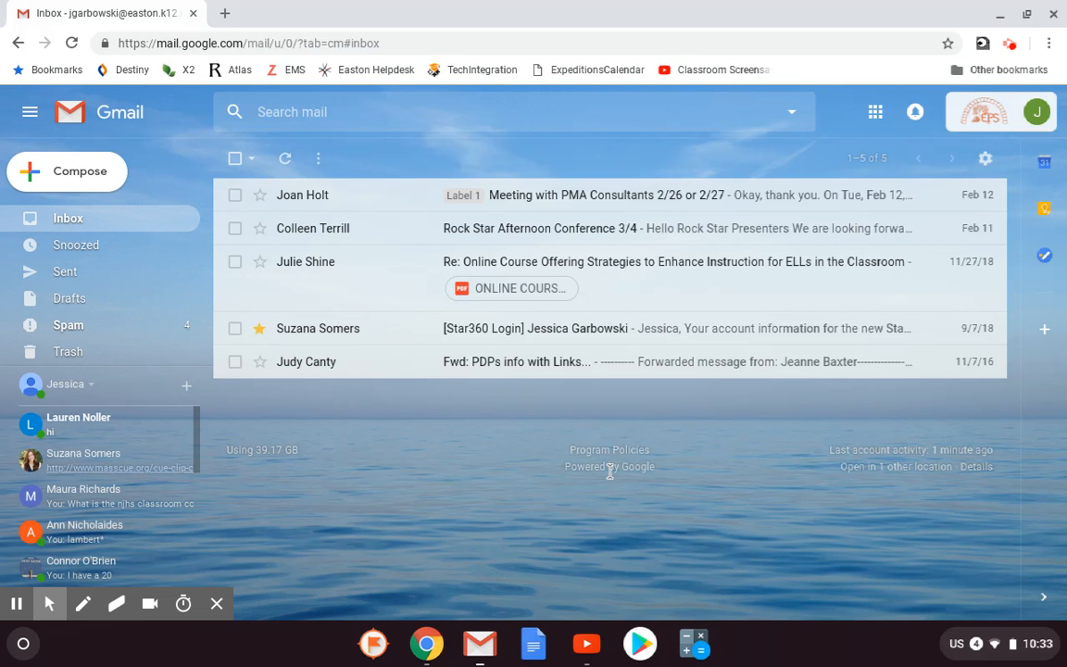
{"action": "left_click", "coordinate": [1011, 48]}
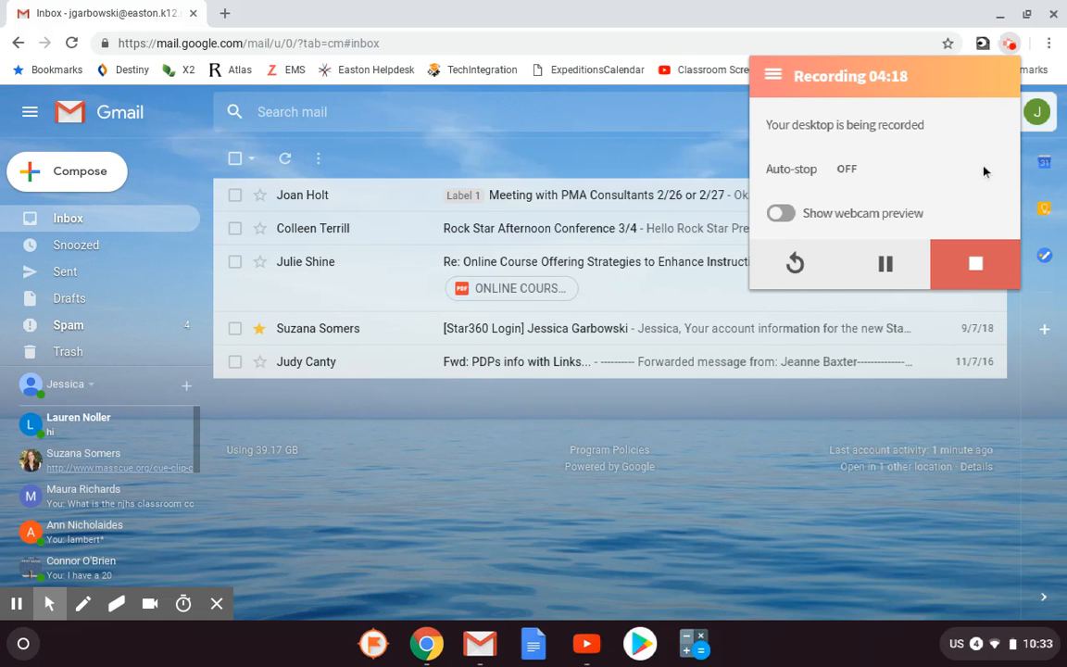